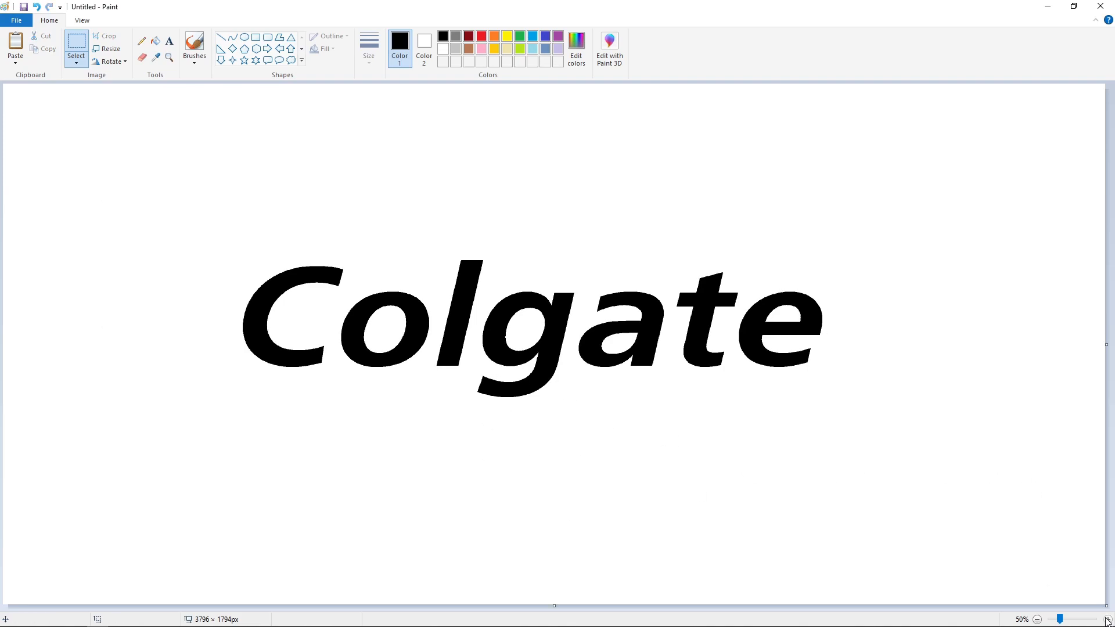
# - Draw a slanted purple guide line about 132 × 23 px across the upper right end of the letter g
pyautogui.click(1107, 620)
pyautogui.click(221, 37)
pyautogui.click(558, 36)
pyautogui.moveTo(521, 257); pyautogui.dragTo(594, 235)
pyautogui.moveTo(521, 257); pyautogui.dragTo(519, 247)
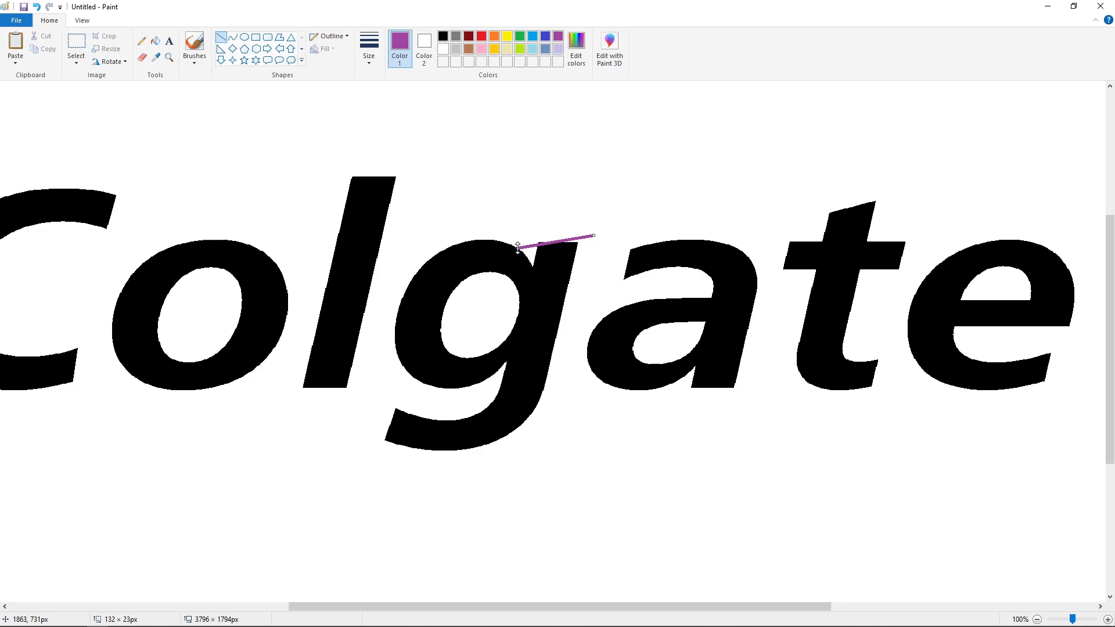
pyautogui.moveTo(595, 235); pyautogui.dragTo(596, 238)
# - Fill the gap beneath the g's guide line with black and recolour the line itself white
pyautogui.click(155, 41)
pyautogui.click(443, 36)
pyautogui.click(530, 254)
pyautogui.click(443, 48)
pyautogui.click(591, 237)
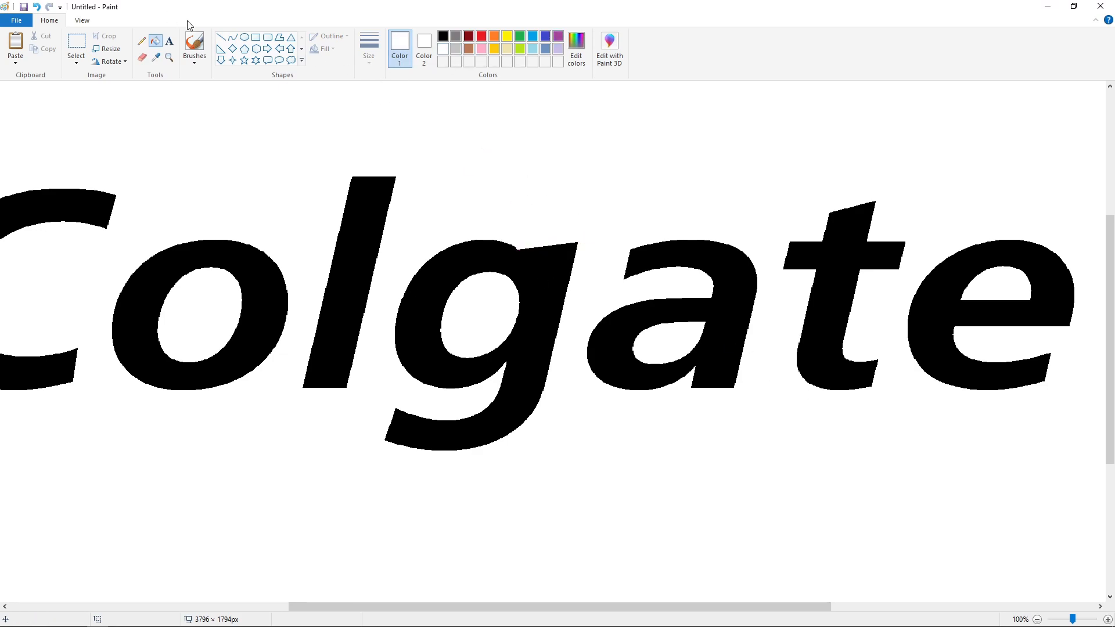
# - Smooth the joint between the g's bowl and its slanted upper edge with a short black line
pyautogui.click(221, 37)
pyautogui.click(443, 36)
pyautogui.moveTo(510, 246); pyautogui.dragTo(534, 253)
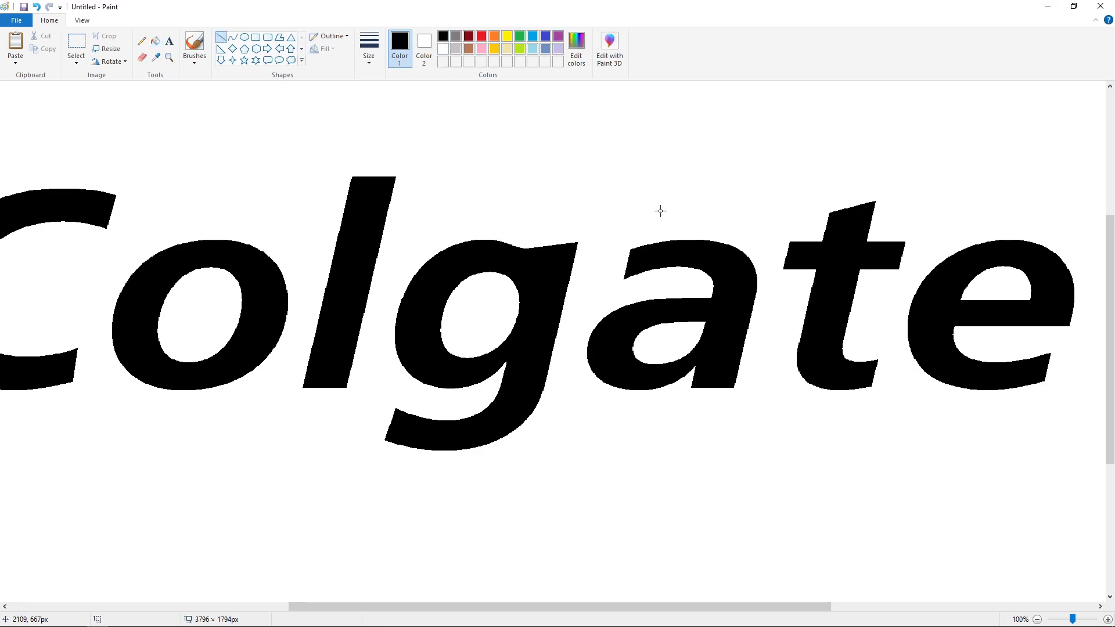
# - Extend the upper right corner of the g's inner opening with white lines and fill the enclosed remnant white
pyautogui.click(233, 39)
pyautogui.click(221, 37)
pyautogui.click(443, 49)
pyautogui.moveTo(513, 315); pyautogui.dragTo(519, 280)
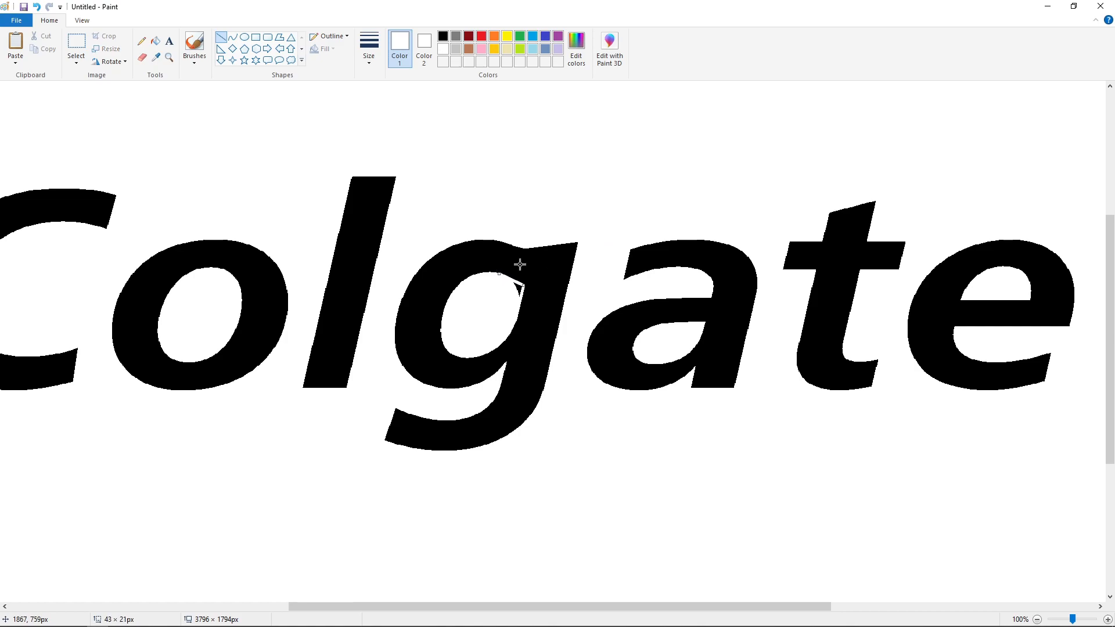
pyautogui.click(155, 41)
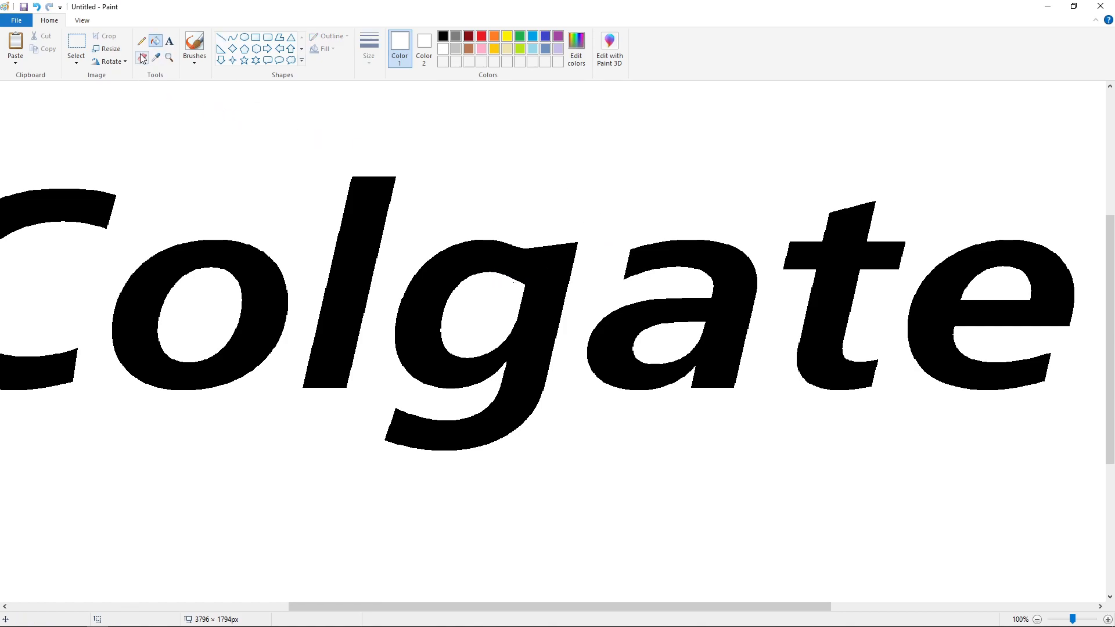
# - Try to straighten the inner left edge of the g's opening with a short black line
pyautogui.click(221, 37)
pyautogui.click(443, 36)
pyautogui.moveTo(440, 323); pyautogui.dragTo(439, 338)
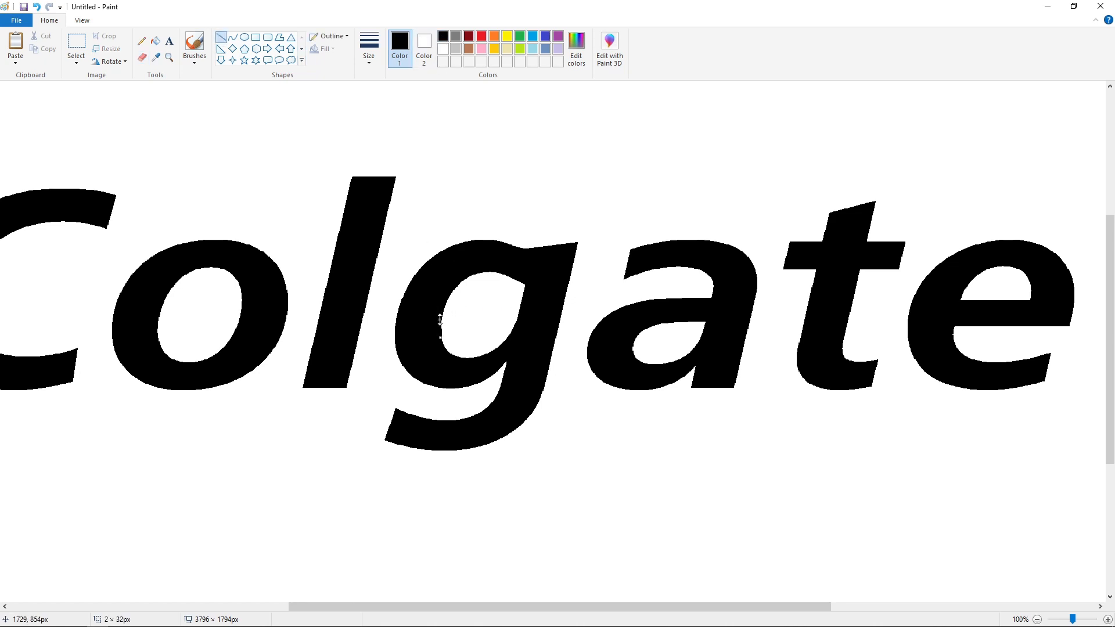
pyautogui.hotkey('ctrl', 'z')
# - Close the notch between the g's bowl and stem with a slanted black line and fill it black
pyautogui.click(233, 38)
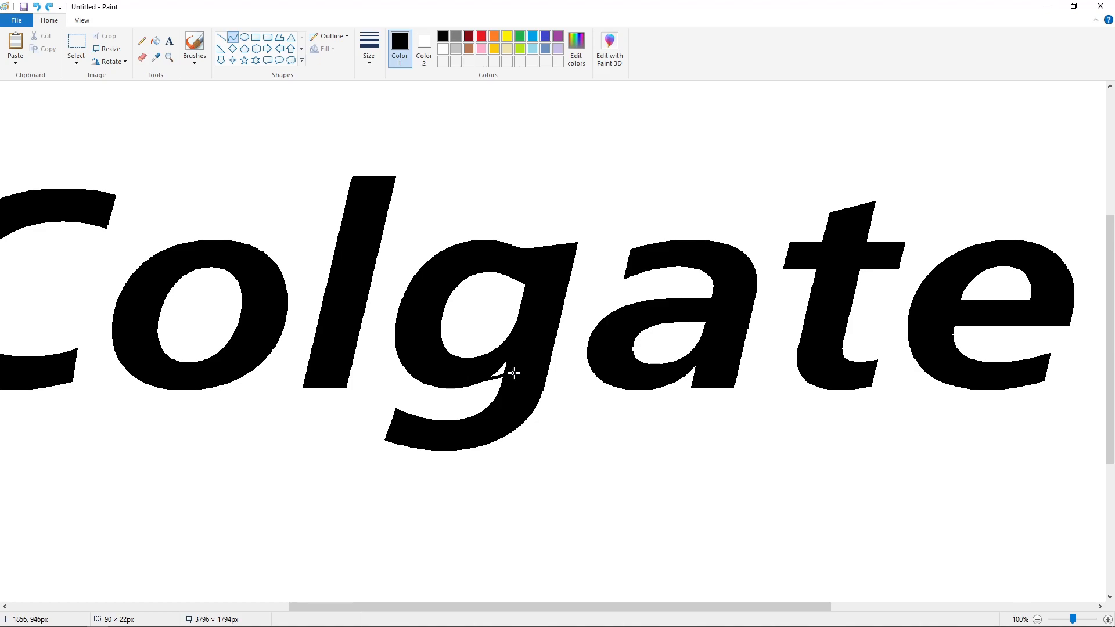
pyautogui.click(221, 37)
pyautogui.moveTo(530, 366); pyautogui.dragTo(475, 384)
pyautogui.click(145, 56)
pyautogui.click(155, 41)
# - Close the notch at the base of the letter a with a slightly curved black line and fill it black
pyautogui.moveTo(504, 606); pyautogui.dragTo(588, 607)
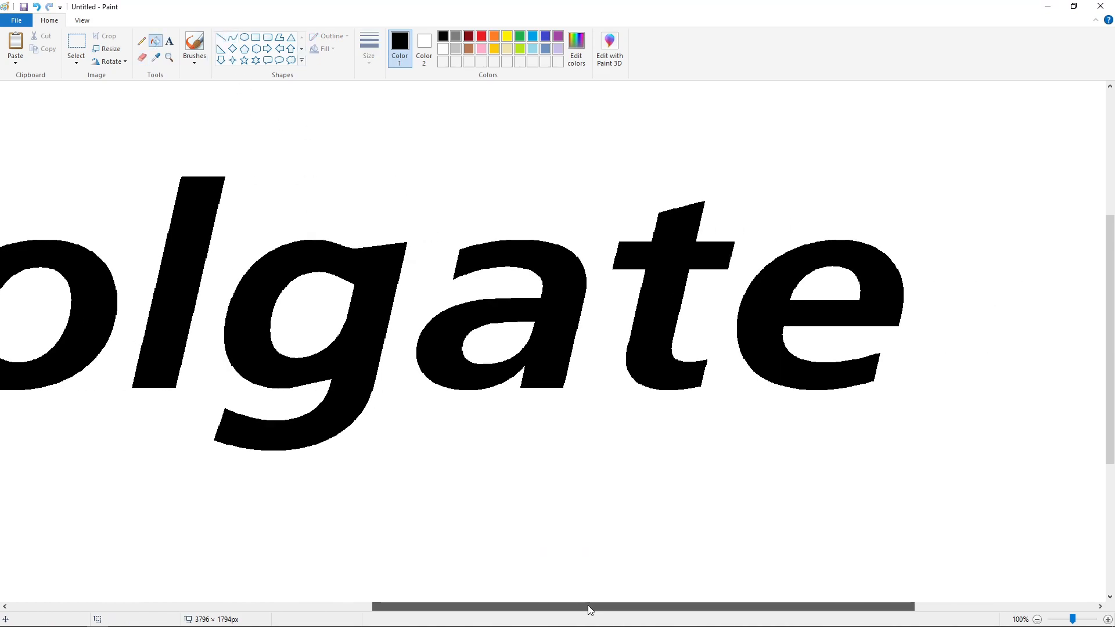
pyautogui.click(233, 37)
pyautogui.moveTo(476, 390); pyautogui.dragTo(531, 384)
pyautogui.doubleClick(502, 388)
pyautogui.click(577, 424)
pyautogui.click(155, 40)
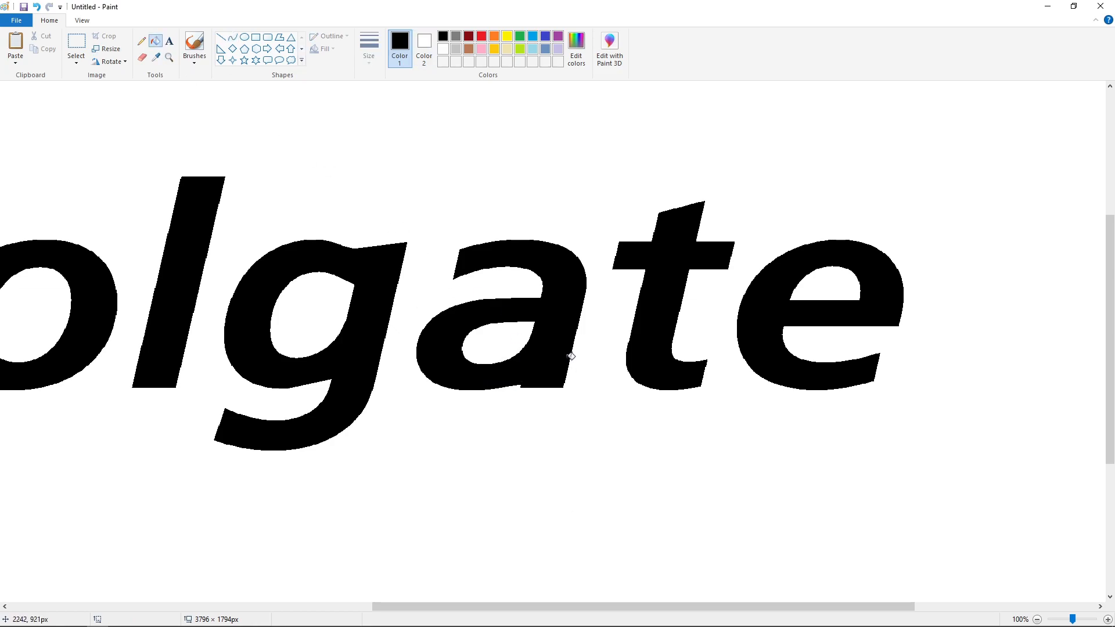
# - Draw a curved black line flaring outward at the lower right foot of the letter a
pyautogui.click(220, 37)
pyautogui.hotkey('ctrl', 'z')
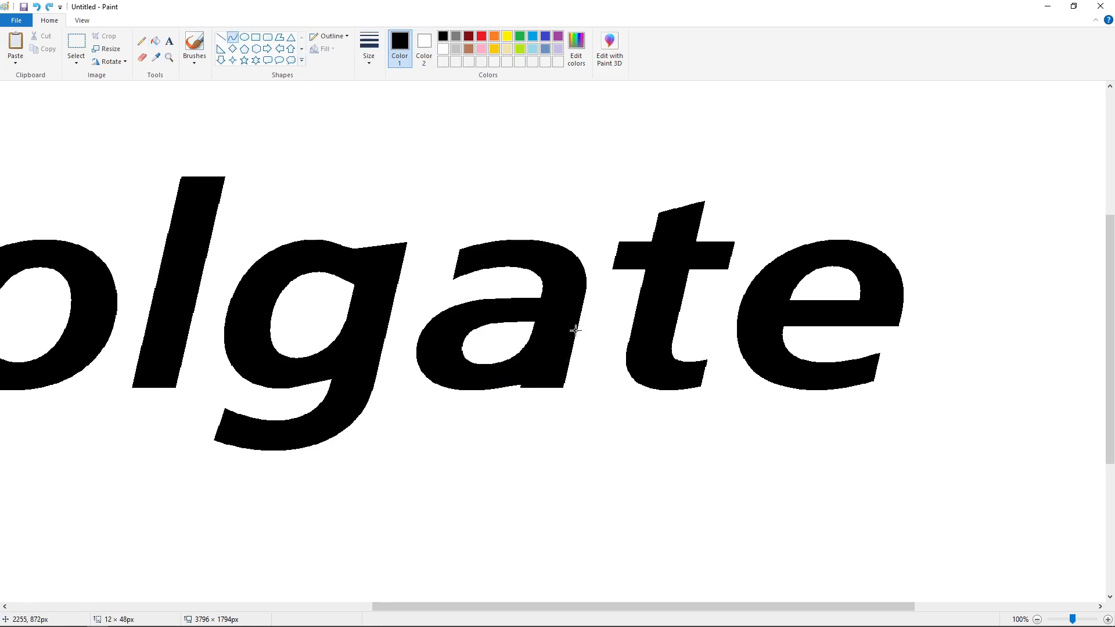
pyautogui.doubleClick(567, 378)
pyautogui.click(222, 38)
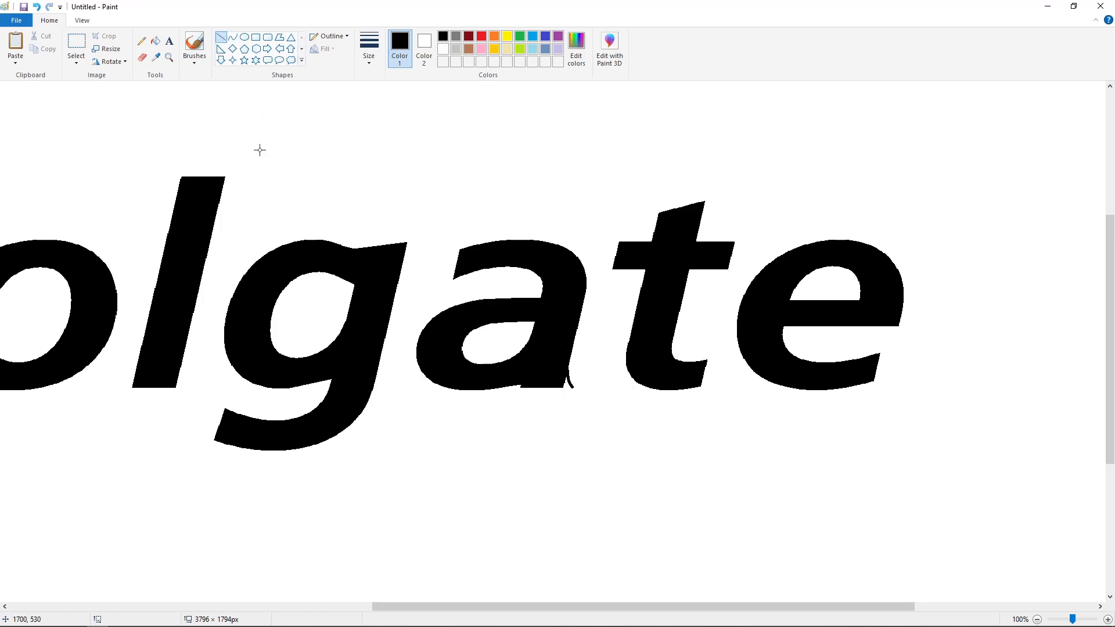
# - Draw a curved purple guide about 34 px wide along the a's foot, then fill the flare black and the trimmed edge white
pyautogui.click(232, 38)
pyautogui.click(559, 36)
pyautogui.moveTo(522, 384); pyautogui.dragTo(534, 385)
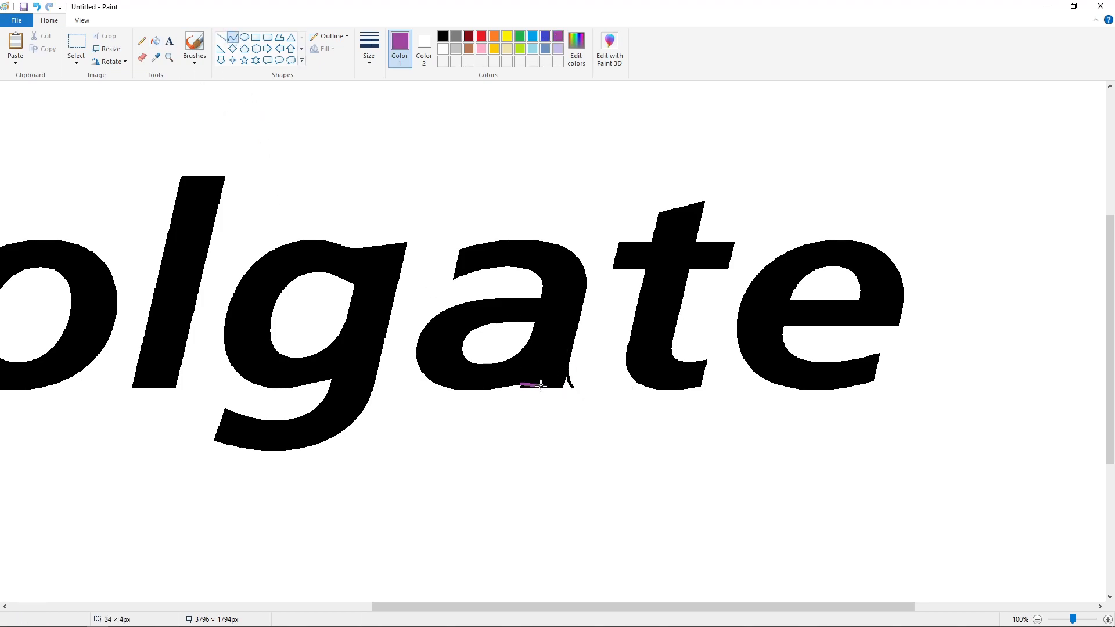
pyautogui.doubleClick(533, 380)
pyautogui.click(156, 41)
pyautogui.click(443, 37)
pyautogui.click(443, 49)
pyautogui.click(537, 386)
# - Smooth the upper edge of the a's inner opening with a short black line about 25 px long
pyautogui.click(443, 37)
pyautogui.click(221, 37)
pyautogui.click(443, 49)
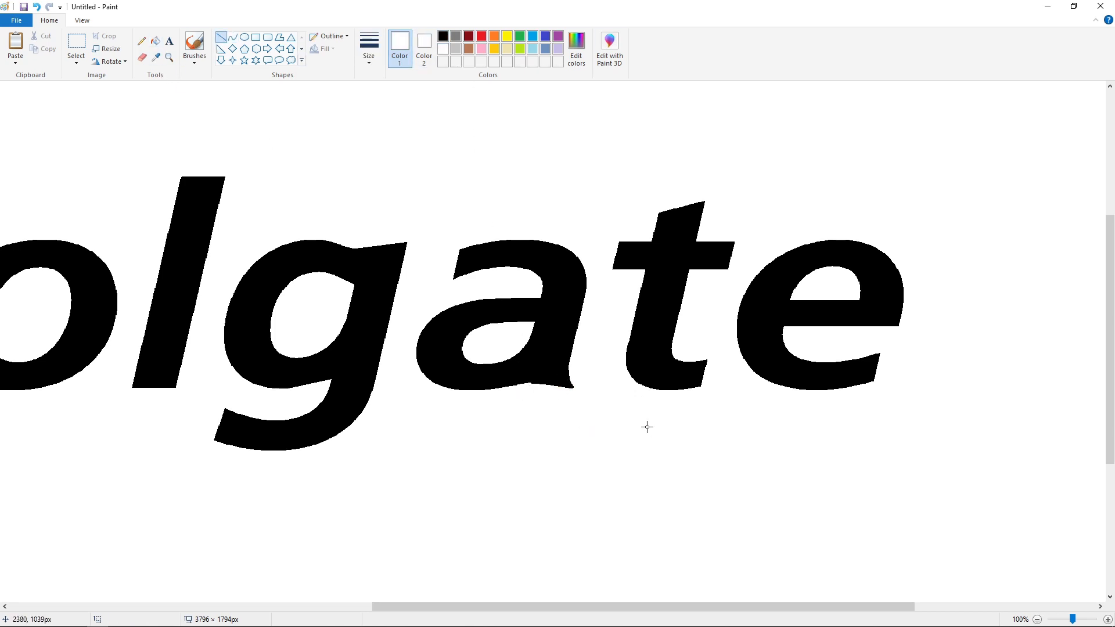
pyautogui.click(443, 37)
pyautogui.moveTo(506, 319)
pyautogui.mouseDown()
pyautogui.moveTo(543, 318)
pyautogui.moveTo(513, 320)
pyautogui.mouseUp()
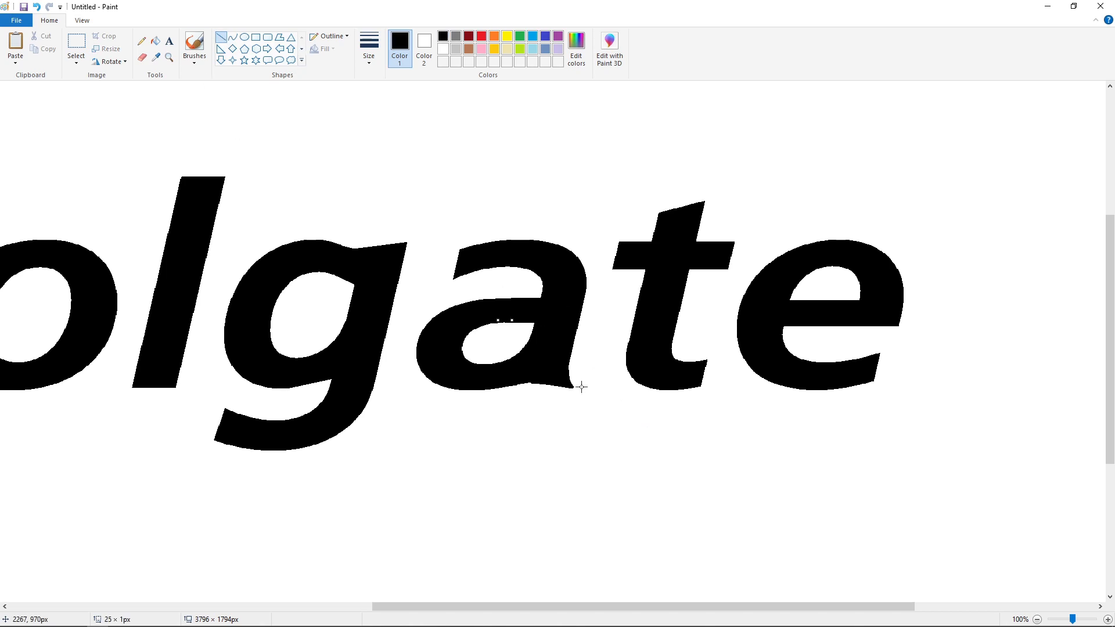
# - Copy the letter C and place the duplicate below the word, near the canvas's lower left area
pyautogui.moveTo(609, 607); pyautogui.dragTo(761, 605)
pyautogui.click(479, 327)
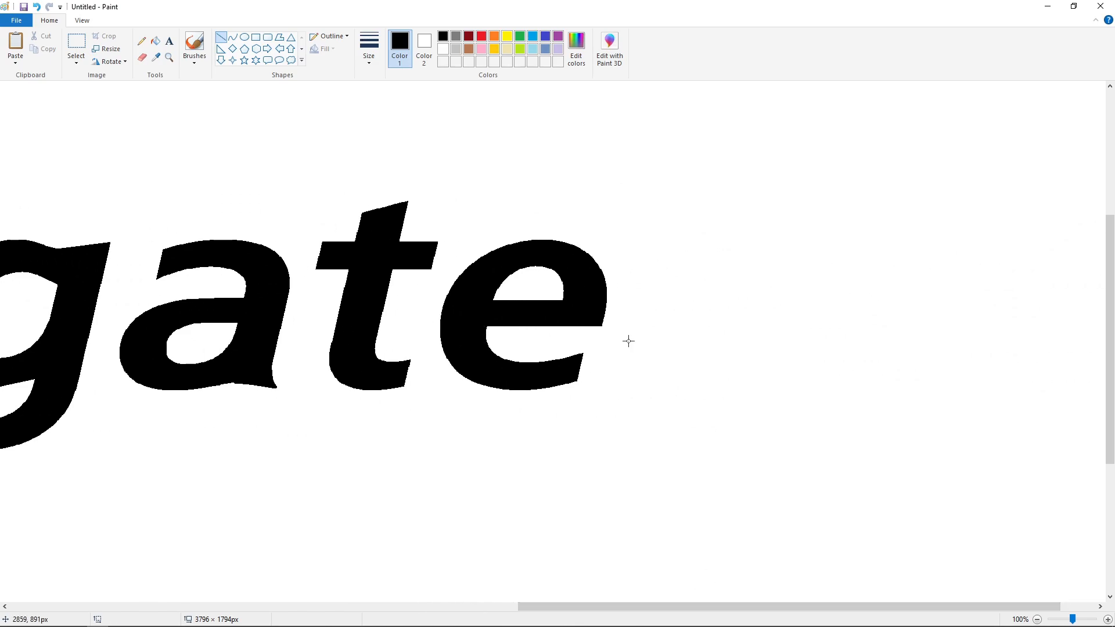
pyautogui.click(1038, 619)
pyautogui.click(76, 44)
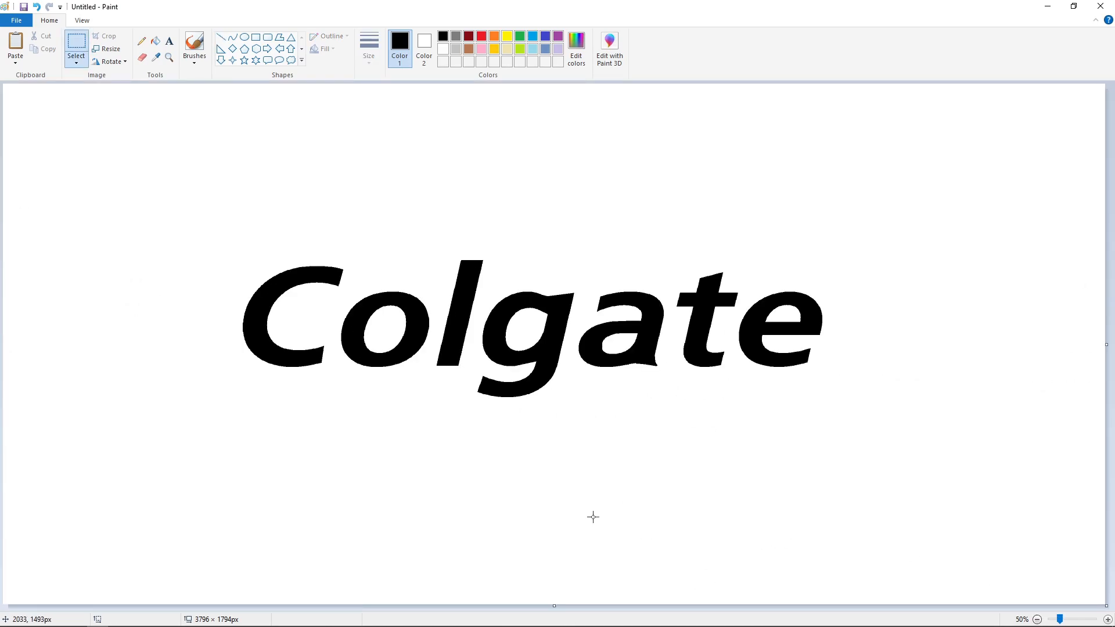
pyautogui.moveTo(353, 381); pyautogui.dragTo(224, 241)
pyautogui.hotkey('ctrl', 'c')
pyautogui.hotkey('ctrl', 'v')
pyautogui.moveTo(107, 157); pyautogui.dragTo(269, 479)
# - Erase the original letter C from the upper word by filling it with white
pyautogui.click(156, 42)
pyautogui.click(444, 49)
pyautogui.click(287, 501)
pyautogui.click(255, 326)
# - Copy the first letter o and place the duplicate beside the C in the lower row
pyautogui.click(76, 44)
pyautogui.moveTo(431, 374); pyautogui.dragTo(312, 266)
pyautogui.hotkey('ctrl', 'c')
pyautogui.hotkey('ctrl', 'v')
pyautogui.moveTo(84, 153); pyautogui.dragTo(358, 493)
pyautogui.hotkey('ctrl', 'z')
pyautogui.click(1108, 620)
pyautogui.scroll(-7, 555, 378)
pyautogui.hotkey('ctrl', 'v')
pyautogui.moveTo(146, 227); pyautogui.dragTo(500, 402)
# - Nudge the pasted o horizontally to fit closely beside the C
pyautogui.press('Right')
pyautogui.press('Right')
pyautogui.press('Right')
pyautogui.press('Right')
pyautogui.press('Right')
pyautogui.press('Right')
pyautogui.press('Right')
pyautogui.press('Right')
pyautogui.press('Right')
pyautogui.press('Right')
pyautogui.press('Right')
pyautogui.press('Right')
pyautogui.press('Right')
pyautogui.press('Right')
pyautogui.press('Right')
pyautogui.press('Right')
pyautogui.press('Right')
pyautogui.press('Right')
pyautogui.press('Right')
pyautogui.press('Right')
pyautogui.press('Left')
pyautogui.press('Left')
pyautogui.press('Left')
pyautogui.press('Left')
pyautogui.press('Left')
pyautogui.press('Left')
pyautogui.press('Left')
pyautogui.press('Left')
pyautogui.press('Left')
pyautogui.press('Left')
pyautogui.press('Left')
pyautogui.press('Left')
pyautogui.press('Left')
pyautogui.press('Left')
pyautogui.press('Left')
# - Erase the original letter o from the upper word by filling it with white
pyautogui.moveTo(232, 607); pyautogui.dragTo(390, 607)
pyautogui.scroll(5, 371, 348)
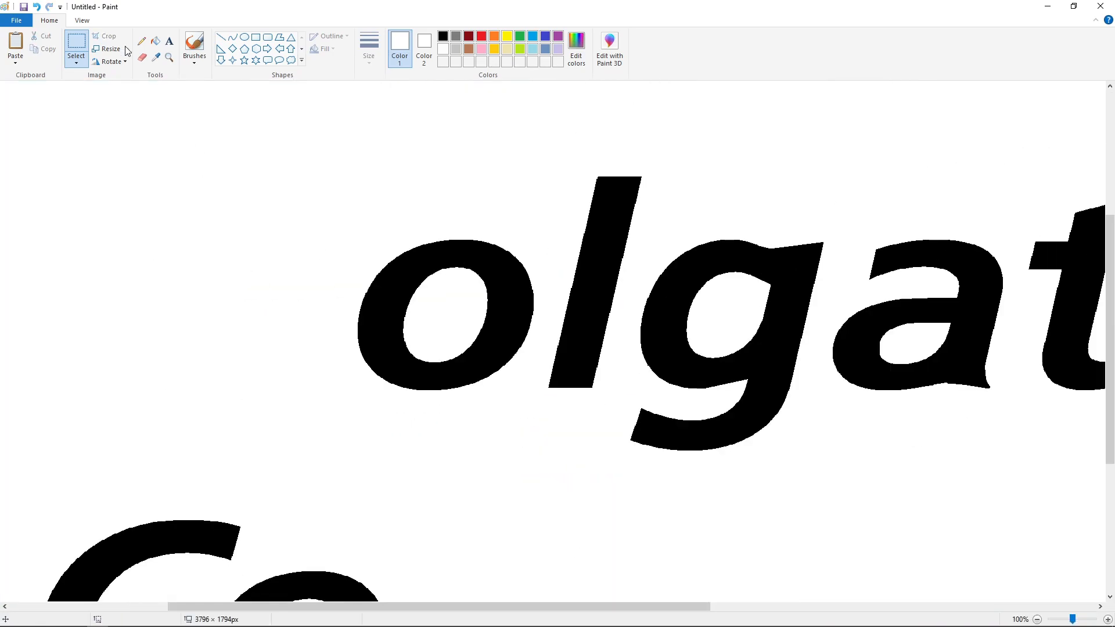
pyautogui.click(156, 41)
pyautogui.click(380, 325)
# - Copy the letter l and place the duplicate over the o in the lower row
pyautogui.click(76, 44)
pyautogui.moveTo(445, 120); pyautogui.dragTo(696, 433)
pyautogui.scroll(-5, 639, 407)
pyautogui.hotkey('ctrl', 'v')
pyautogui.moveTo(168, 261); pyautogui.dragTo(341, 371)
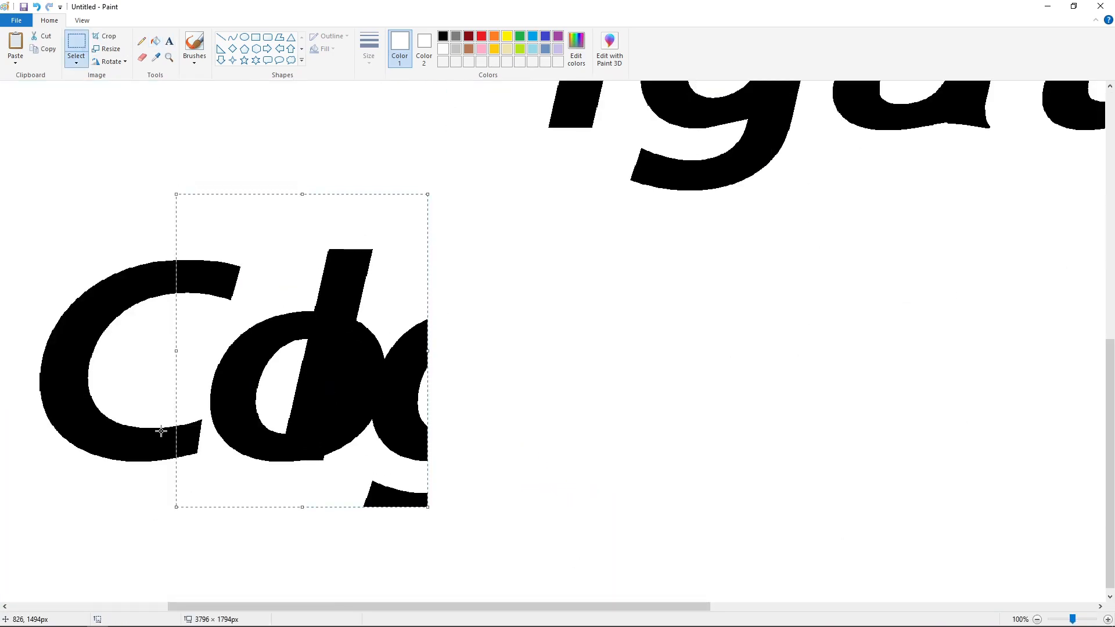
# - Nudge the pasted l slightly down and rightward until it sits closely beside the o
pyautogui.press('Down')
pyautogui.press('Down')
pyautogui.press('Down')
pyautogui.press('Right')
pyautogui.press('Right')
pyautogui.press('Right')
pyautogui.press('Right')
pyautogui.press('Right')
pyautogui.press('Right')
pyautogui.press('Right')
pyautogui.press('Right')
pyautogui.press('Right')
pyautogui.press('Right')
pyautogui.press('Right')
pyautogui.press('Right')
pyautogui.press('Right')
pyautogui.press('Right')
pyautogui.press('Right')
pyautogui.press('Right')
pyautogui.press('Right')
pyautogui.press('Right')
pyautogui.press('Right')
pyautogui.press('Right')
pyautogui.press('Left')
pyautogui.press('Left')
pyautogui.press('Left')
pyautogui.press('Left')
pyautogui.press('Left')
pyautogui.press('Left')
# - Fill the stray g fragment copied along with the l with white
pyautogui.click(156, 42)
pyautogui.click(499, 406)
pyautogui.hscroll(3, 667, 577)
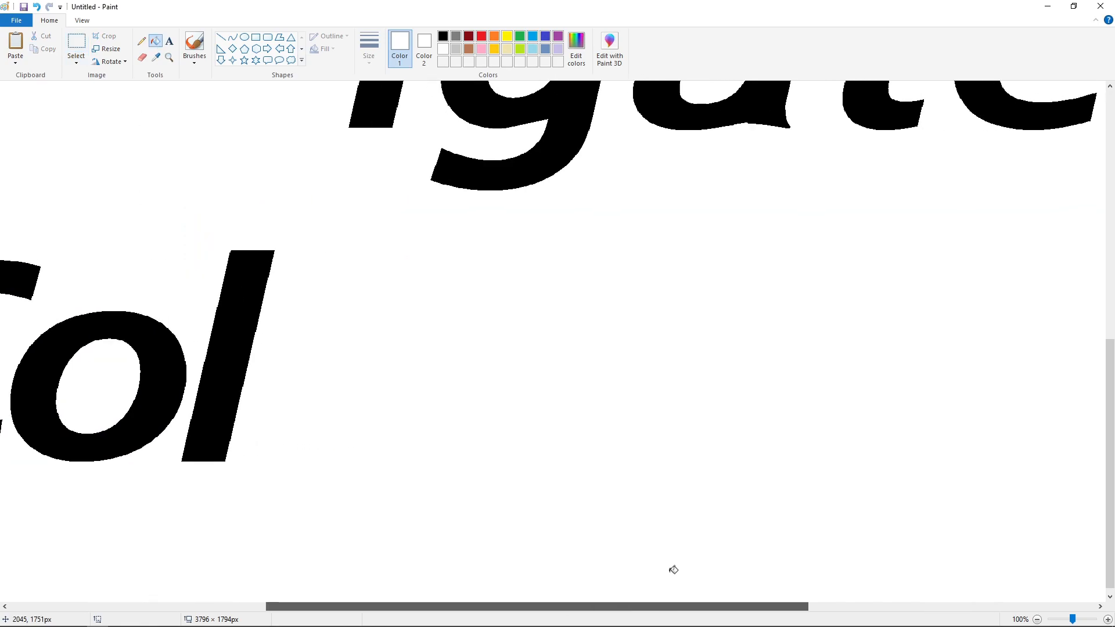
# - Copy the letter g from the upper word and place the duplicate near the l in the lower row
pyautogui.scroll(4, 627, 212)
pyautogui.moveTo(633, 225); pyautogui.dragTo(380, 478)
pyautogui.hotkey('ctrl', 'c')
pyautogui.scroll(-5, 654, 483)
pyautogui.hotkey('ctrl', 'v')
pyautogui.moveTo(142, 190); pyautogui.dragTo(144, 401)
# - Nudge the pasted g rightward until it sits closely beside the l without overlapping it
pyautogui.press('Right')
pyautogui.press('Right')
pyautogui.press('Right')
pyautogui.press('Right')
pyautogui.press('Right')
pyautogui.press('Right')
pyautogui.press('Right')
pyautogui.press('Right')
pyautogui.press('Right')
pyautogui.press('Right')
pyautogui.press('Right')
pyautogui.press('Right')
pyautogui.press('Right')
pyautogui.press('Right')
pyautogui.press('Right')
pyautogui.press('Right')
pyautogui.press('Right')
pyautogui.press('Right')
pyautogui.press('Right')
pyautogui.press('Right')
pyautogui.press('Right')
pyautogui.press('Right')
pyautogui.press('Right')
pyautogui.press('Right')
pyautogui.press('Right')
pyautogui.press('Right')
pyautogui.press('Right')
pyautogui.press('Right')
pyautogui.press('Right')
pyautogui.press('Right')
pyautogui.press('Right')
pyautogui.press('Right')
pyautogui.press('Right')
pyautogui.press('Right')
pyautogui.press('Right')
pyautogui.press('Right')
pyautogui.press('Right')
pyautogui.press('Right')
pyautogui.press('Left')
pyautogui.press('Left')
# - Erase the original letter g from the upper word by filling it with white
pyautogui.click(143, 59)
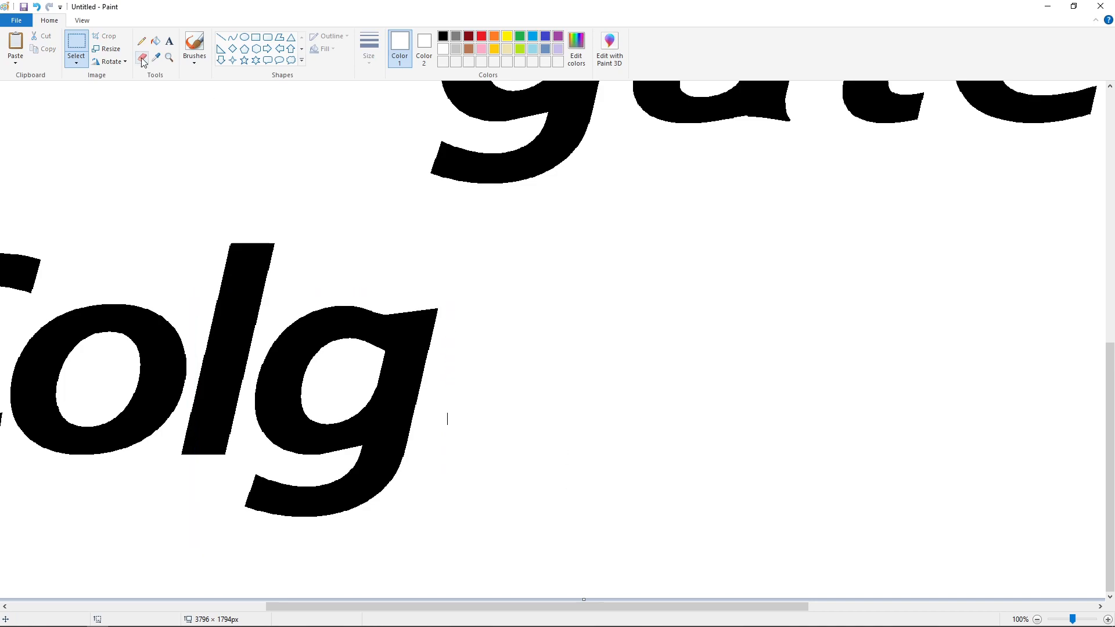
pyautogui.scroll(4, 626, 458)
pyautogui.click(156, 42)
pyautogui.click(493, 294)
# - Copy the letter a from the upper word and place the duplicate over the g in the lower row
pyautogui.moveTo(517, 607); pyautogui.dragTo(656, 607)
pyautogui.click(77, 43)
pyautogui.moveTo(298, 186); pyautogui.dragTo(536, 446)
pyautogui.hotkey('ctrl', 'c')
pyautogui.scroll(-5, 642, 480)
pyautogui.moveTo(542, 607); pyautogui.dragTo(475, 611)
pyautogui.hotkey('ctrl', 'v')
pyautogui.moveTo(139, 203); pyautogui.dragTo(190, 372)
# - Nudge the pasted a slightly down and rightward to line it up with the lower row beside the g
pyautogui.press('Down')
pyautogui.press('Down')
pyautogui.press('Down')
pyautogui.press('Down')
pyautogui.press('Down')
pyautogui.press('Right')
pyautogui.press('Right')
pyautogui.press('Right')
pyautogui.press('Right')
pyautogui.press('Right')
pyautogui.press('Right')
pyautogui.press('Right')
pyautogui.press('Right')
pyautogui.press('Right')
pyautogui.press('Right')
pyautogui.press('Right')
pyautogui.press('Right')
pyautogui.press('Right')
pyautogui.press('Right')
pyautogui.press('Right')
pyautogui.press('Right')
pyautogui.press('Right')
pyautogui.press('Right')
pyautogui.press('Right')
pyautogui.press('Right')
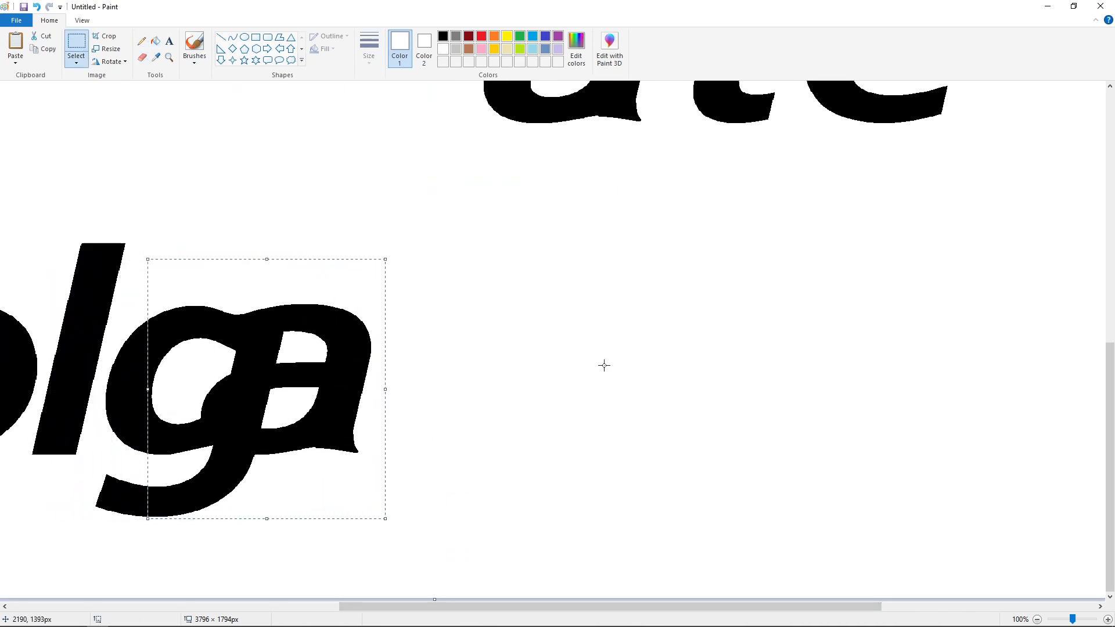
# - Copy the letter t from the upper word and paste a duplicate for the lower row
pyautogui.moveTo(535, 607); pyautogui.dragTo(618, 604)
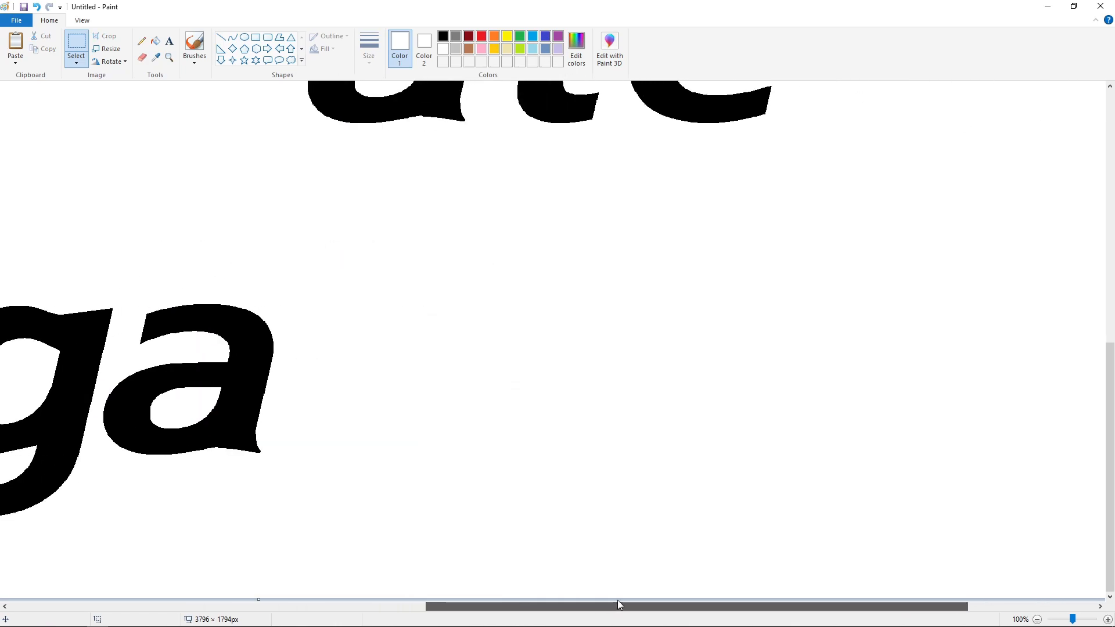
pyautogui.scroll(5, 409, 298)
pyautogui.moveTo(396, 135); pyautogui.dragTo(629, 480)
pyautogui.hotkey('ctrl', 'c')
pyautogui.scroll(-5, 627, 459)
pyautogui.hotkey('ctrl', 'v')
# - Nudge the pasted t down and rightward until it aligns with the lower row closely beside the a
pyautogui.press('Down')
pyautogui.press('Down')
pyautogui.press('Down')
pyautogui.press('Down')
pyautogui.press('Down')
pyautogui.press('Down')
pyautogui.press('Down')
pyautogui.press('Down')
pyautogui.press('Down')
pyautogui.press('Down')
pyautogui.press('Down')
pyautogui.press('Down')
pyautogui.press('Down')
pyautogui.press('Down')
pyautogui.press('Down')
pyautogui.press('Down')
pyautogui.press('Down')
pyautogui.press('Down')
pyautogui.press('Down')
pyautogui.press('Down')
pyautogui.press('Right')
pyautogui.press('Right')
pyautogui.press('Right')
pyautogui.press('Right')
pyautogui.press('Right')
pyautogui.press('Right')
pyautogui.press('Right')
pyautogui.press('Right')
pyautogui.press('Right')
pyautogui.press('Right')
pyautogui.press('Right')
pyautogui.press('Right')
pyautogui.press('Right')
pyautogui.press('Right')
pyautogui.press('Right')
pyautogui.press('Right')
pyautogui.press('Right')
pyautogui.press('Right')
pyautogui.press('Right')
pyautogui.press('Right')
pyautogui.click(729, 411)
# - Trim the top of the lower l with a horizontal white line and fill the cut-off sliver with white
pyautogui.moveTo(595, 607); pyautogui.dragTo(412, 608)
pyautogui.click(221, 36)
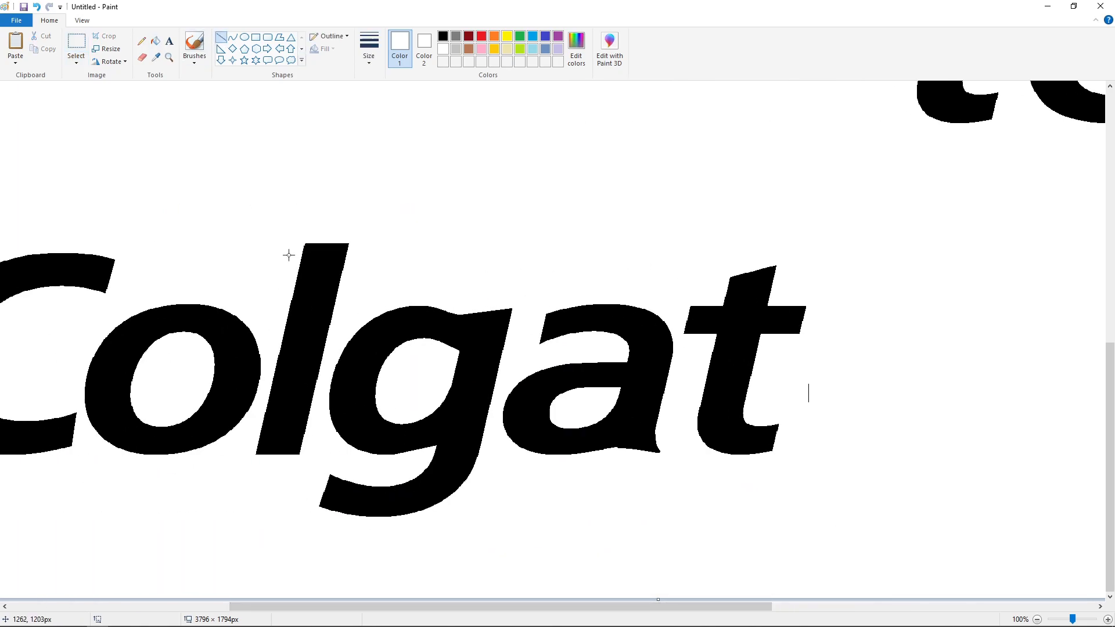
pyautogui.moveTo(285, 248); pyautogui.dragTo(374, 248)
pyautogui.click(155, 41)
pyautogui.click(327, 244)
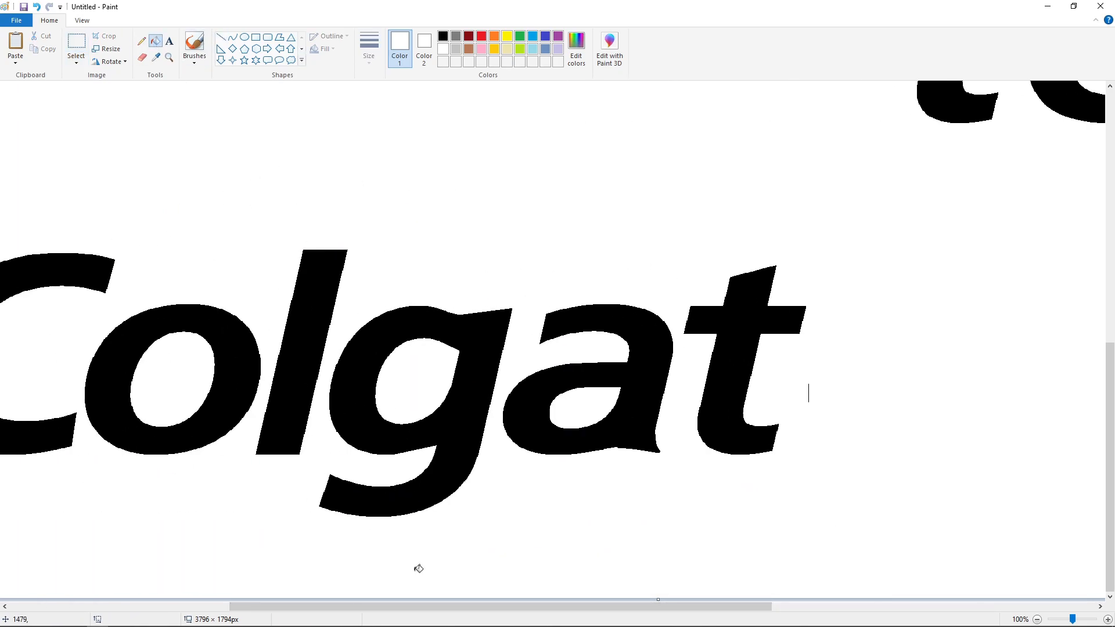
# - Shorten the top of the lower t with a slanted white line and fill the cut-off tip with white
pyautogui.moveTo(420, 607); pyautogui.dragTo(559, 607)
pyautogui.click(221, 37)
pyautogui.moveTo(439, 289); pyautogui.dragTo(526, 271)
pyautogui.click(155, 41)
pyautogui.click(470, 276)
pyautogui.click(142, 58)
pyautogui.click(528, 392)
pyautogui.moveTo(445, 607)
pyautogui.mouseDown()
pyautogui.moveTo(270, 590)
pyautogui.moveTo(587, 598)
pyautogui.mouseUp()
pyautogui.scroll(1, 465, 406)
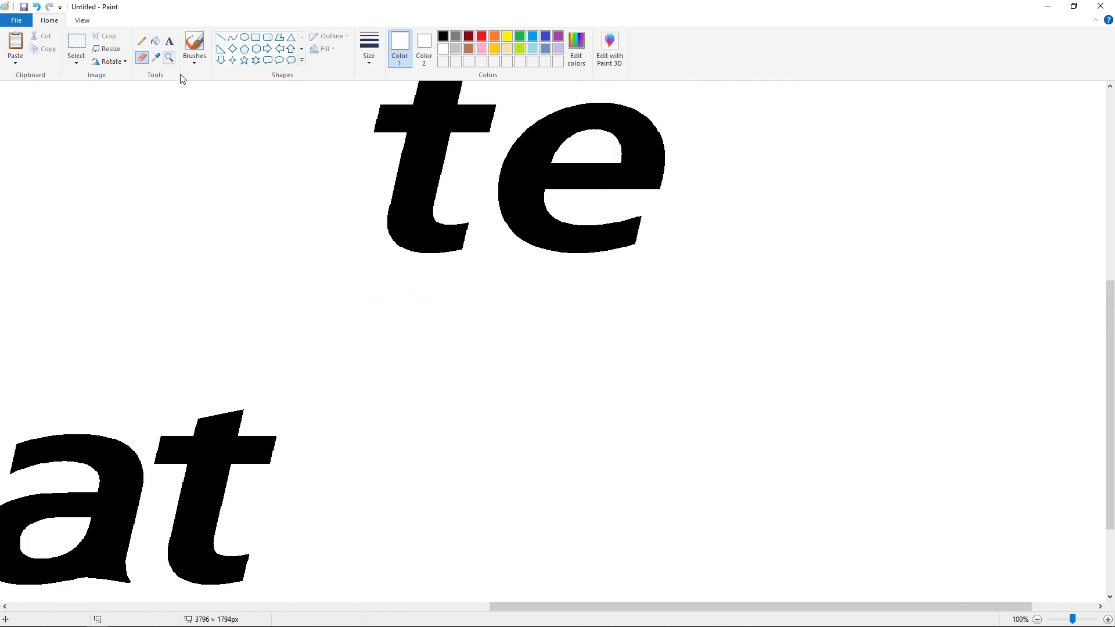
# - Fill the upper t with white and copy the letter e from the upper word
pyautogui.click(155, 41)
pyautogui.click(418, 174)
pyautogui.scroll(3, 406, 180)
pyautogui.scroll(-2, 406, 180)
pyautogui.click(76, 41)
pyautogui.moveTo(432, 190); pyautogui.dragTo(800, 454)
pyautogui.hotkey('ctrl', 'c')
# - Paste the e into the lower row and position it closely after the t on the same baseline
pyautogui.scroll(-3, 754, 482)
pyautogui.moveTo(577, 607); pyautogui.dragTo(527, 606)
pyautogui.hotkey('ctrl', 'v')
pyautogui.moveTo(147, 219); pyautogui.dragTo(441, 398)
pyautogui.press('Right')
pyautogui.click(210, 406)
# - Fill the original upper e with white so it disappears from the canvas
pyautogui.scroll(6, 210, 401)
pyautogui.click(155, 41)
pyautogui.click(685, 572)
# - Select the completed lower Colgate wordmark as a whole and copy it
pyautogui.click(1036, 619)
pyautogui.click(77, 41)
pyautogui.moveTo(84, 355); pyautogui.dragTo(842, 590)
pyautogui.hotkey('ctrl', 'c')
# - Fill the lower word's letters with white and paste the copied wordmark near the middle of the canvas
pyautogui.click(155, 41)
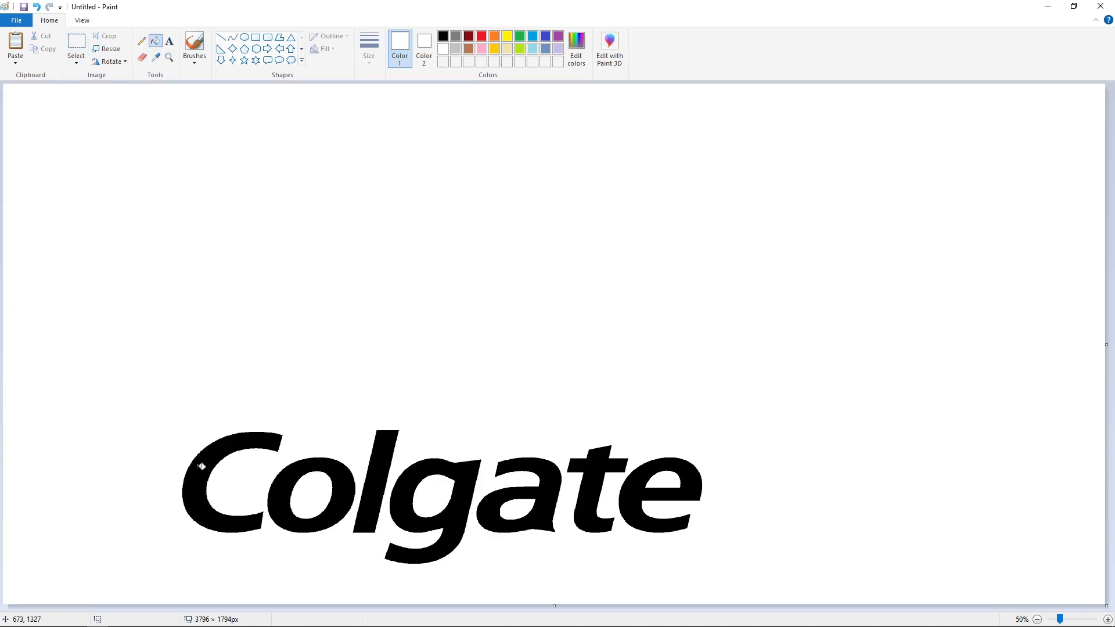
pyautogui.click(206, 465)
pyautogui.click(375, 483)
pyautogui.click(584, 497)
pyautogui.click(630, 497)
pyautogui.hotkey('ctrl', 'v')
pyautogui.moveTo(392, 329); pyautogui.dragTo(536, 478)
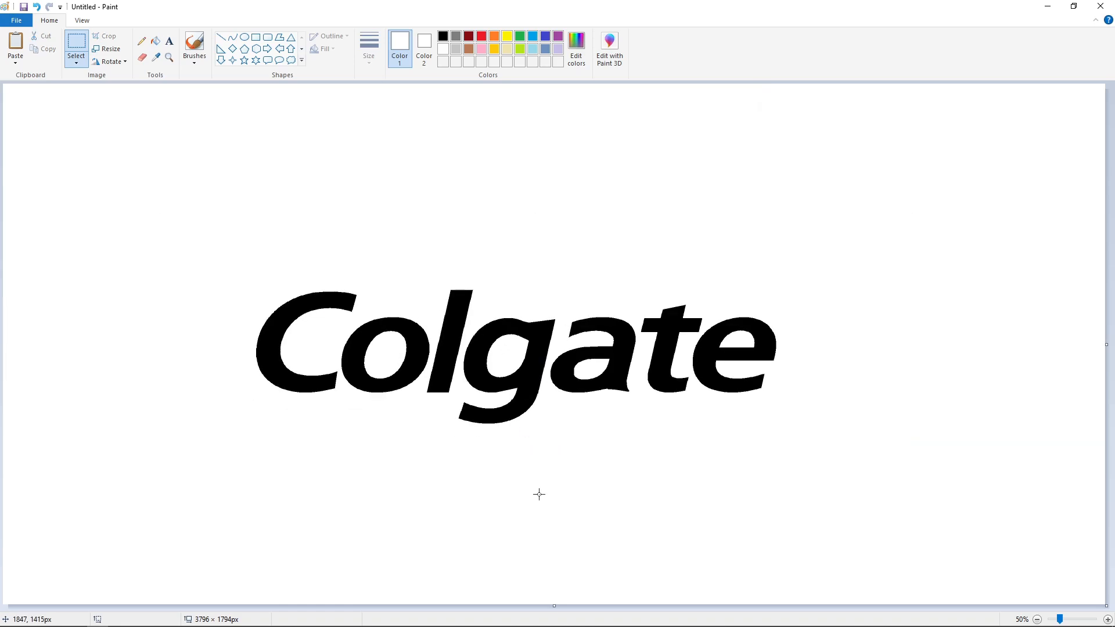
# - Mix a darker custom red based on the standard palette red and make it the drawing colour
pyautogui.click(481, 37)
pyautogui.click(577, 47)
pyautogui.moveTo(680, 307)
pyautogui.mouseDown()
pyautogui.moveTo(681, 324)
pyautogui.moveTo(681, 314)
pyautogui.mouseUp()
pyautogui.click(450, 398)
# - Fill the letters of the centred wordmark with the custom dark red
pyautogui.click(155, 41)
pyautogui.click(269, 360)
pyautogui.click(354, 366)
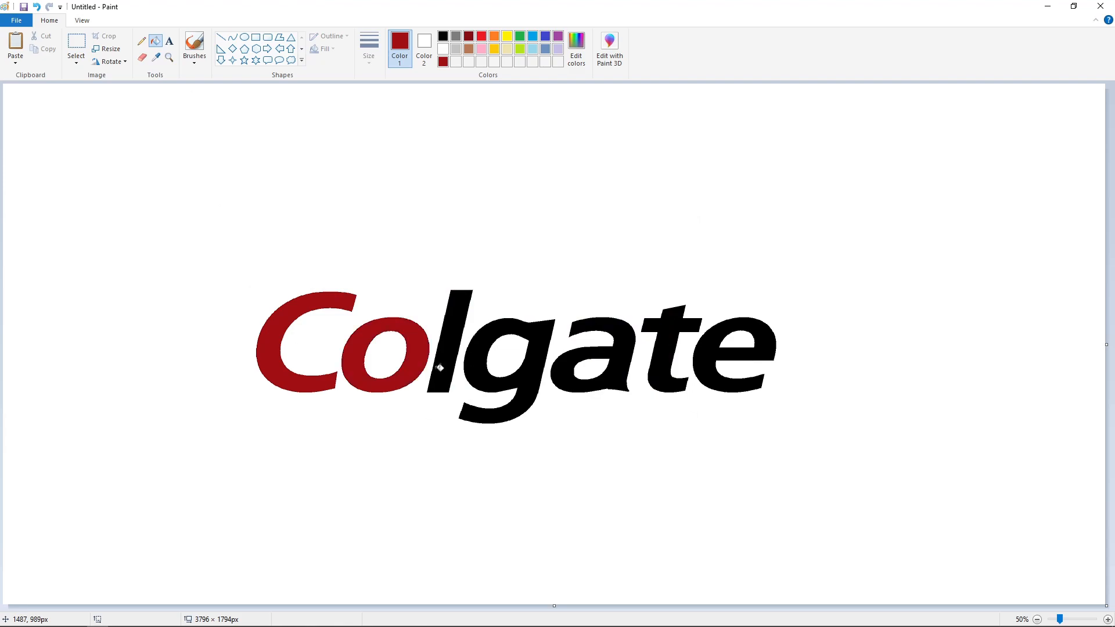
pyautogui.click(439, 369)
pyautogui.click(474, 369)
pyautogui.click(562, 370)
# - Paste the black wordmark over the red one, offset slightly up and left so the red forms a thin shadow
pyautogui.hotkey('ctrl', 'v')
pyautogui.moveTo(311, 209); pyautogui.dragTo(452, 328)
pyautogui.press('Right')
pyautogui.press('Right')
pyautogui.press('Right')
pyautogui.press('Right')
pyautogui.press('Right')
pyautogui.press('Right')
pyautogui.press('Right')
pyautogui.press('Right')
pyautogui.press('Right')
pyautogui.press('Right')
pyautogui.press('Right')
pyautogui.press('Right')
pyautogui.press('Right')
pyautogui.press('Right')
pyautogui.press('Right')
pyautogui.press('Right')
pyautogui.press('Right')
pyautogui.press('Right')
pyautogui.press('Right')
pyautogui.press('Right')
pyautogui.press('Down')
pyautogui.press('Down')
pyautogui.press('Down')
pyautogui.press('Down')
pyautogui.press('Down')
pyautogui.press('Down')
pyautogui.press('Right')
pyautogui.press('Right')
pyautogui.press('Right')
pyautogui.press('Right')
pyautogui.press('Right')
pyautogui.press('Right')
pyautogui.press('Right')
pyautogui.press('Right')
pyautogui.press('Down')
pyautogui.press('Down')
pyautogui.press('Down')
pyautogui.press('Down')
pyautogui.press('Down')
pyautogui.press('Down')
pyautogui.press('Down')
pyautogui.press('Down')
pyautogui.press('Down')
pyautogui.press('Down')
pyautogui.press('Down')
pyautogui.press('Down')
pyautogui.press('Down')
pyautogui.click(461, 501)
# - Draw a purple rectangle outline around the wordmark and tighten its upper, lower and left edges toward the letters
pyautogui.click(256, 37)
pyautogui.click(558, 37)
pyautogui.moveTo(159, 223); pyautogui.dragTo(944, 480)
pyautogui.moveTo(552, 480); pyautogui.dragTo(563, 438)
pyautogui.moveTo(552, 223); pyautogui.dragTo(557, 266)
pyautogui.moveTo(160, 352); pyautogui.dragTo(228, 352)
pyautogui.click(199, 105)
# - Fill the rectangle's background and the enclosed openings of the letters with purple
pyautogui.click(155, 41)
pyautogui.click(240, 302)
pyautogui.click(384, 354)
pyautogui.click(506, 353)
pyautogui.click(589, 366)
pyautogui.click(736, 336)
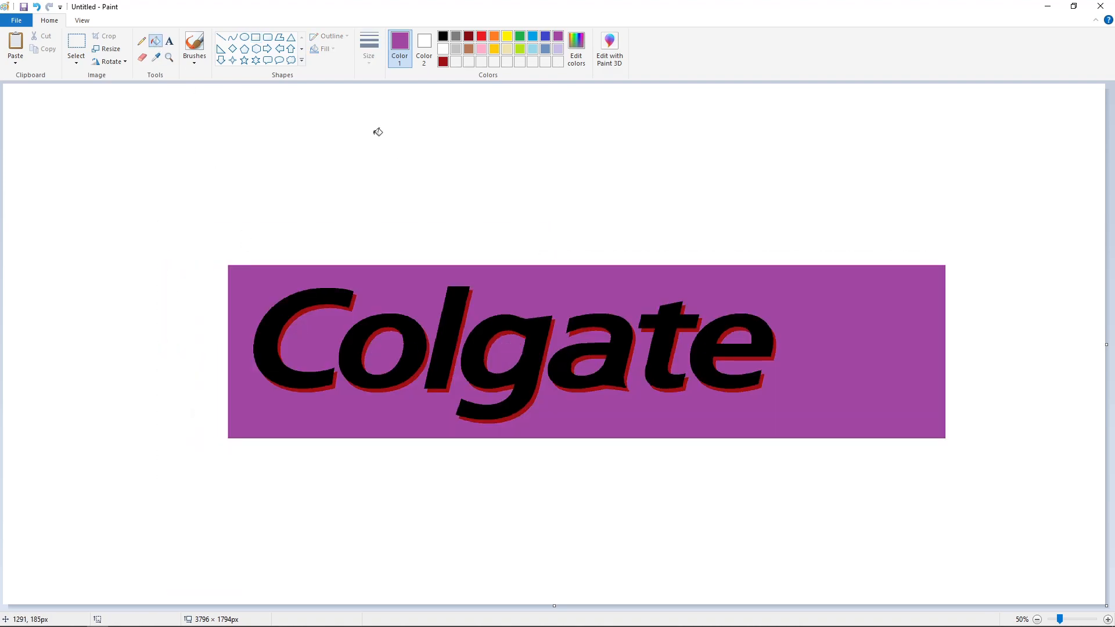
# - Cut the purple banner's right end at a slant with a white line and fill the cut-off part with white
pyautogui.click(221, 38)
pyautogui.click(443, 48)
pyautogui.moveTo(847, 255); pyautogui.dragTo(761, 492)
pyautogui.click(155, 40)
pyautogui.click(836, 326)
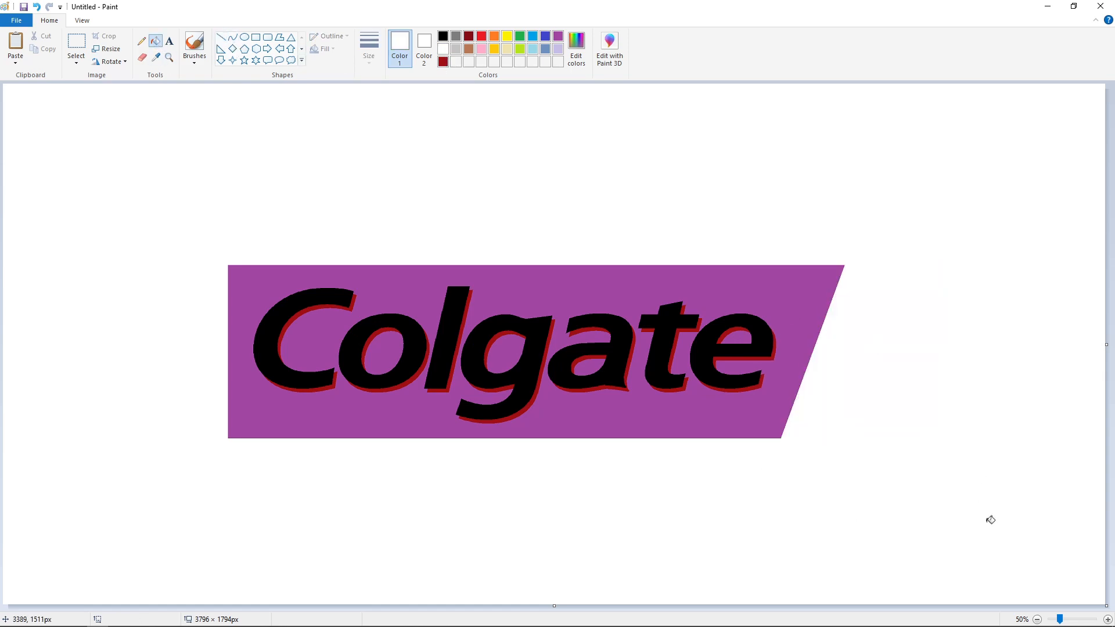
# - Draw a small white circle outline and nudge it into place just beyond the upper right of the e
pyautogui.click(245, 37)
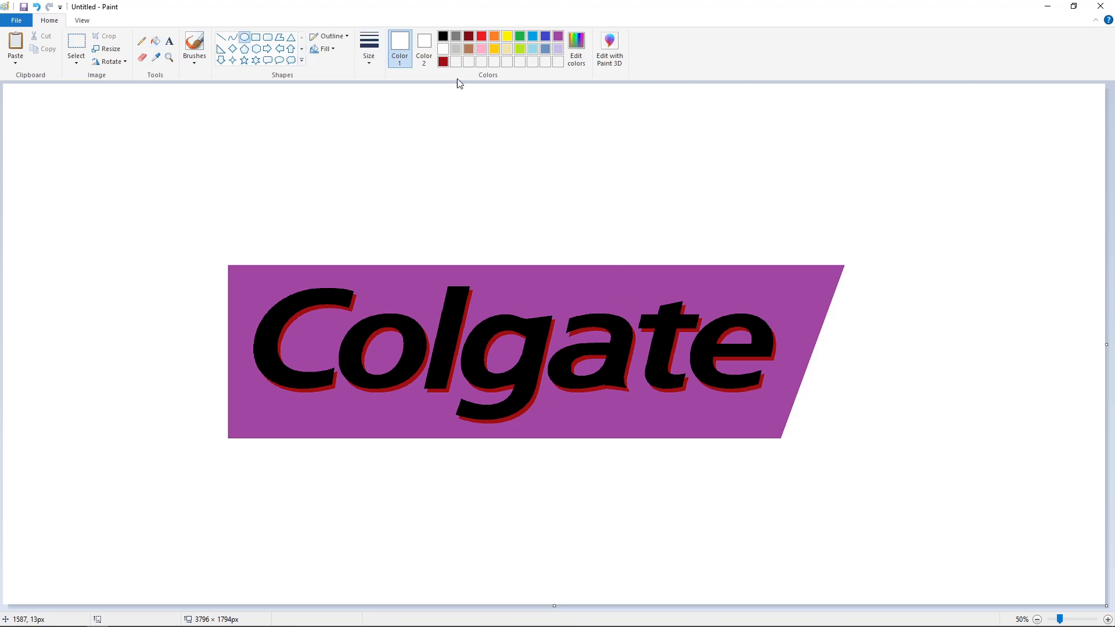
pyautogui.click(1107, 620)
pyautogui.click(1062, 607)
pyautogui.scroll(-3, 598, 397)
pyautogui.moveTo(584, 278); pyautogui.dragTo(609, 305)
pyautogui.press('Left')
pyautogui.press('Left')
pyautogui.press('Left')
pyautogui.press('Left')
pyautogui.press('Left')
pyautogui.press('Left')
pyautogui.press('Left')
pyautogui.press('Left')
pyautogui.press('Left')
pyautogui.press('Left')
pyautogui.press('Left')
pyautogui.press('Left')
pyautogui.press('Left')
pyautogui.press('Left')
pyautogui.press('Left')
pyautogui.press('Left')
pyautogui.press('Left')
pyautogui.press('Left')
pyautogui.press('Down')
pyautogui.press('Down')
pyautogui.press('Down')
pyautogui.press('Down')
pyautogui.press('Down')
pyautogui.click(723, 327)
# - Add a text box near the white circle with the letter R in Arial at size 50
pyautogui.click(169, 41)
pyautogui.click(553, 270)
pyautogui.click(85, 57)
pyautogui.write('50')
pyautogui.press('Return')
pyautogui.click(110, 57)
pyautogui.click(140, 41)
pyautogui.click(95, 273)
pyautogui.write('R')
# - Reduce the font size of the letter R to 30
pyautogui.hotkey('ctrl', 'a')
pyautogui.click(88, 58)
pyautogui.write('20')
pyautogui.press('Return')
pyautogui.click(89, 58)
pyautogui.write('30')
pyautogui.press('Return')
# - Move the R text box onto the white area beyond the banner and recolour the letter black
pyautogui.click(585, 314)
pyautogui.moveTo(831, 233); pyautogui.dragTo(835, 280)
pyautogui.moveTo(553, 369); pyautogui.dragTo(732, 369)
pyautogui.hotkey('ctrl', 'a')
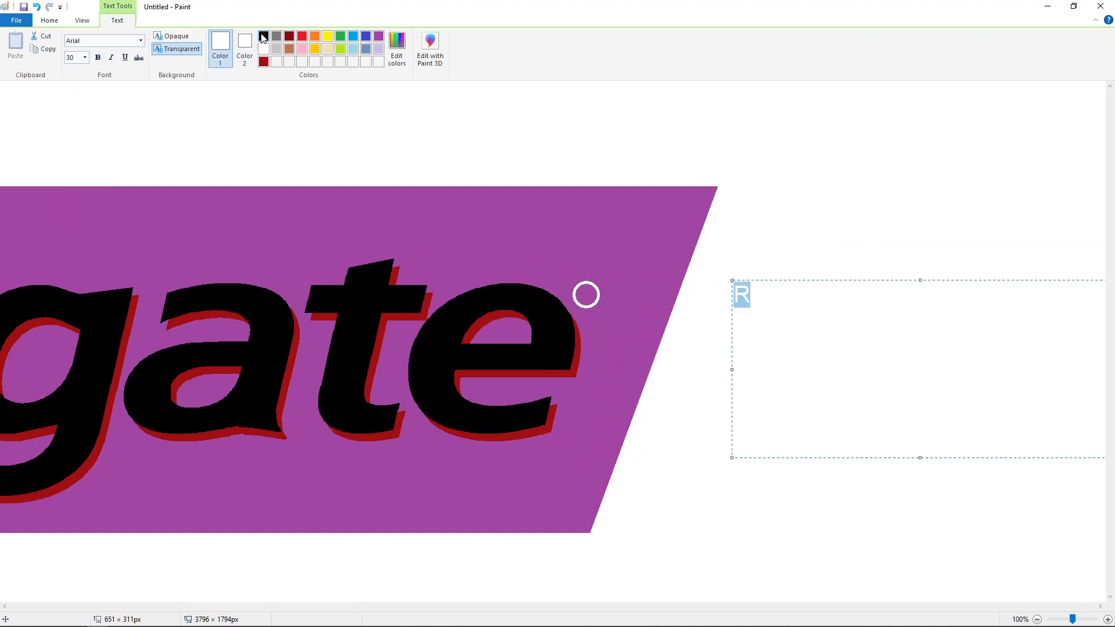
pyautogui.click(263, 36)
pyautogui.click(233, 130)
# - Cut the letter R, paste it back and centre it inside the white circle beside the e
pyautogui.click(76, 45)
pyautogui.moveTo(714, 265); pyautogui.dragTo(814, 361)
pyautogui.hotkey('ctrl', 'x')
pyautogui.hotkey('ctrl', 'v')
pyautogui.moveTo(39, 128); pyautogui.dragTo(594, 310)
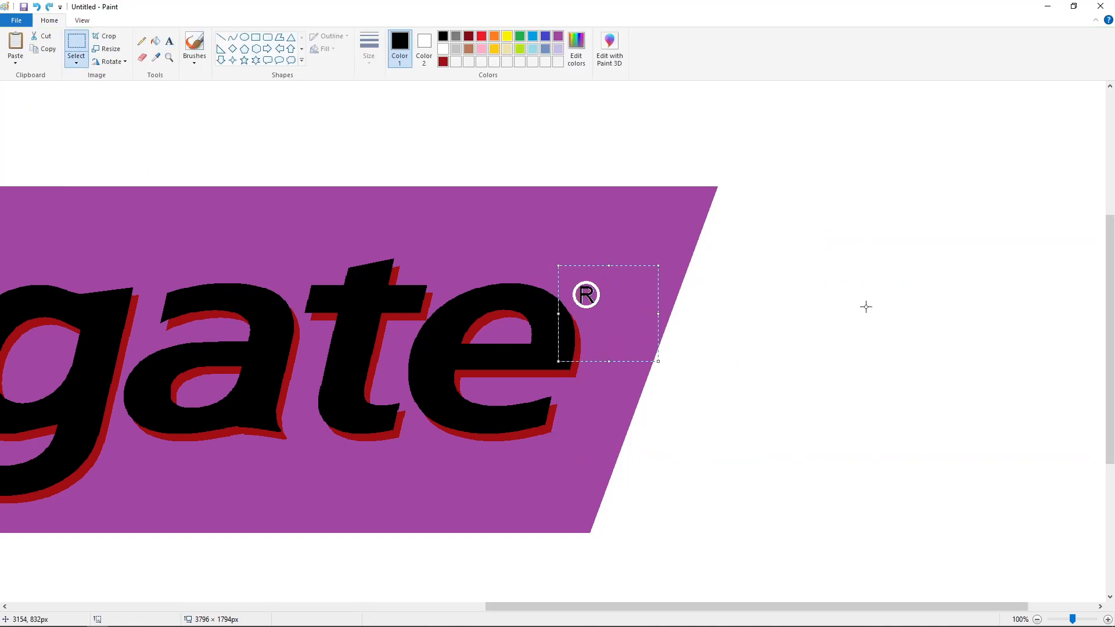
pyautogui.click(866, 306)
# - Fill the letter R inside the small circle with white
pyautogui.click(156, 42)
pyautogui.click(443, 49)
pyautogui.click(1108, 619)
pyautogui.moveTo(662, 607); pyautogui.dragTo(845, 607)
pyautogui.click(420, 506)
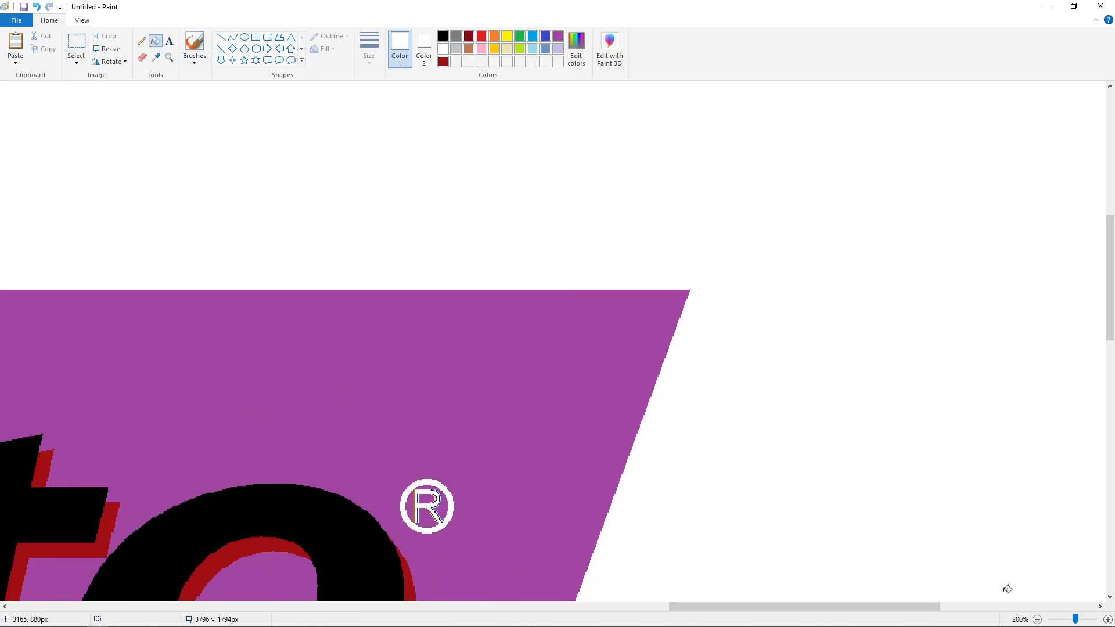
# - Copy the whole logo banner and cover the original with a filled white rectangle
pyautogui.doubleClick(1037, 620)
pyautogui.click(76, 42)
pyautogui.moveTo(219, 258); pyautogui.dragTo(750, 442)
pyautogui.click(156, 42)
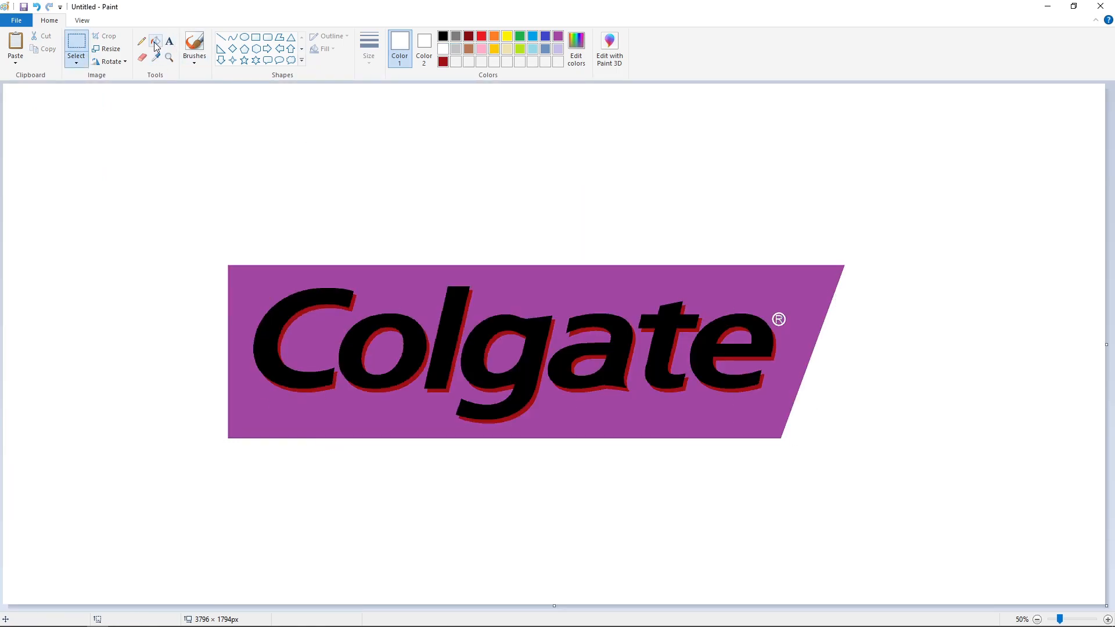
pyautogui.click(255, 37)
pyautogui.click(323, 49)
pyautogui.click(344, 76)
pyautogui.moveTo(175, 178); pyautogui.dragTo(889, 493)
# - Paste the copied banner and place it horizontally centred near the canvas's lower edge
pyautogui.click(142, 41)
pyautogui.click(369, 49)
pyautogui.click(444, 36)
pyautogui.hotkey('ctrl', 'v')
pyautogui.moveTo(315, 238); pyautogui.dragTo(544, 536)
# - Nudge the pasted banner up to just above the canvas's vertical middle and deselect it
pyautogui.press('Up')
pyautogui.press('Up')
pyautogui.press('Up')
pyautogui.press('Up')
pyautogui.press('Up')
pyautogui.press('Up')
pyautogui.press('Up')
pyautogui.press('Up')
pyautogui.press('Up')
pyautogui.press('Up')
pyautogui.press('Up')
pyautogui.press('Up')
pyautogui.press('Up')
pyautogui.press('Up')
pyautogui.press('Up')
pyautogui.press('Up')
pyautogui.press('Up')
pyautogui.press('Up')
pyautogui.press('Up')
pyautogui.press('Up')
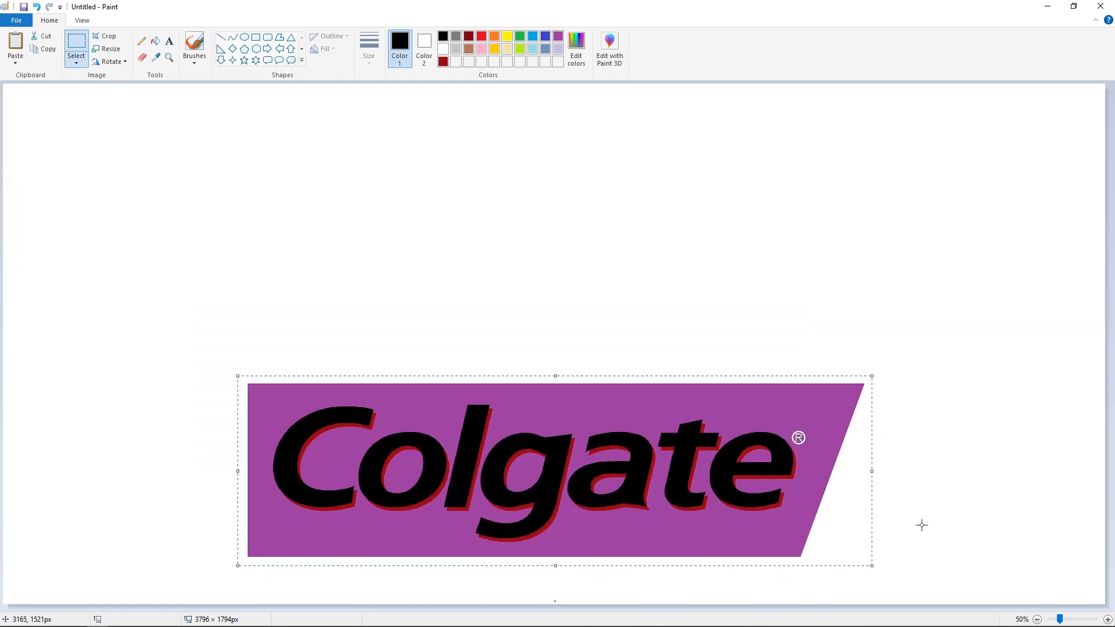
pyautogui.press('Up')
pyautogui.press('Up')
pyautogui.press('Up')
pyautogui.press('Up')
pyautogui.press('Up')
pyautogui.press('Up')
pyautogui.press('Up')
pyautogui.press('Up')
pyautogui.press('Up')
pyautogui.press('Up')
pyautogui.press('Up')
pyautogui.press('Up')
pyautogui.press('Up')
pyautogui.press('Up')
pyautogui.press('Up')
pyautogui.press('Up')
pyautogui.press('Up')
pyautogui.press('Up')
pyautogui.press('Up')
pyautogui.press('Up')
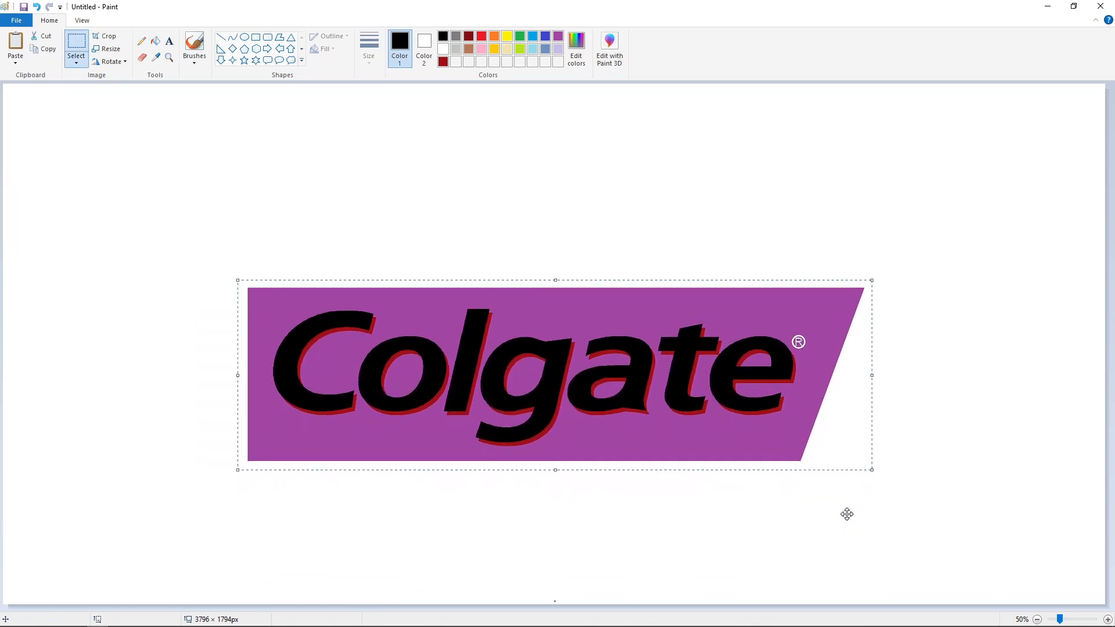
pyautogui.press('Up')
pyautogui.press('Up')
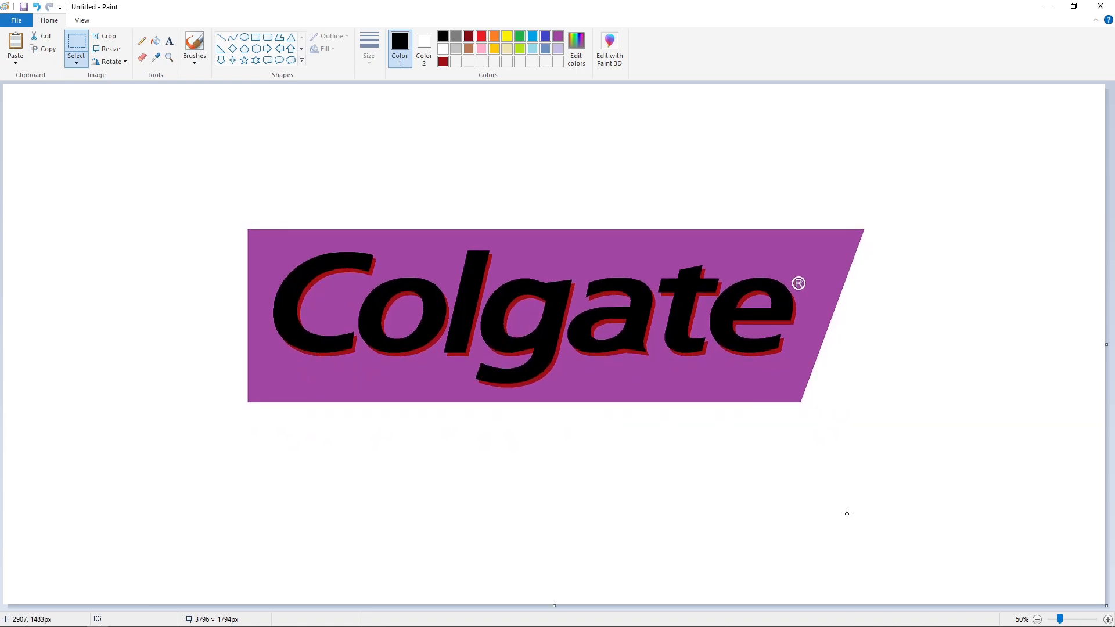
# - Steepen the banner's slanted right end with a white line and fill the cut-off sliver with white
pyautogui.click(220, 37)
pyautogui.click(443, 48)
pyautogui.moveTo(799, 410); pyautogui.dragTo(869, 186)
pyautogui.click(155, 40)
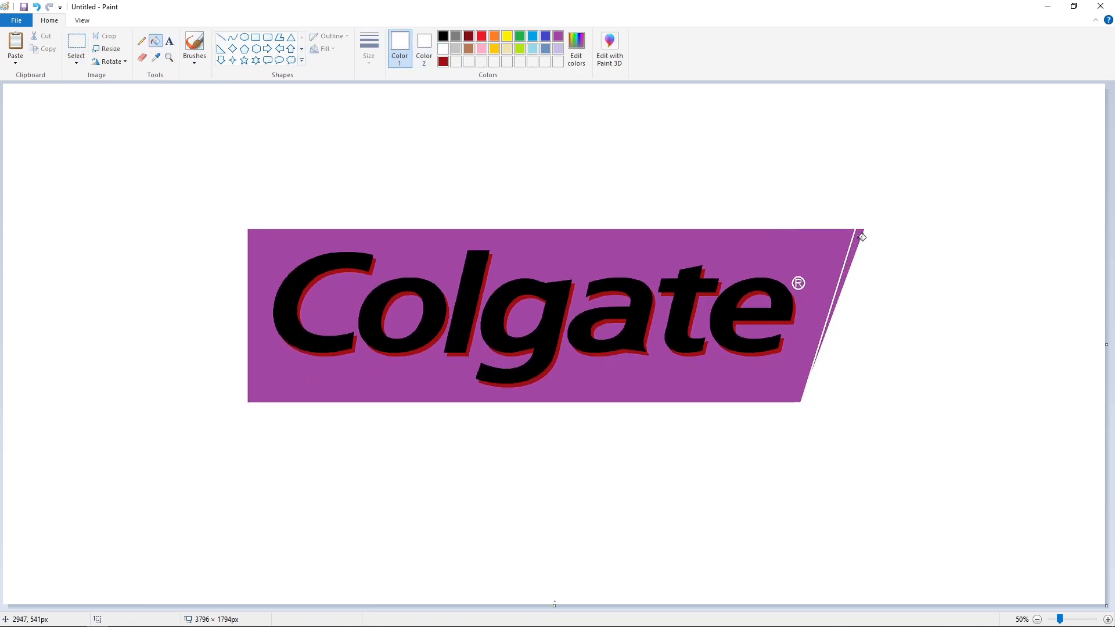
pyautogui.click(854, 249)
# - Erase the leftover purple pixels beside the banner's slanted edge
pyautogui.click(1108, 620)
pyautogui.moveTo(476, 607); pyautogui.dragTo(889, 607)
pyautogui.moveTo(1110, 279); pyautogui.dragTo(1111, 466)
pyautogui.click(142, 58)
pyautogui.click(369, 49)
pyautogui.click(380, 151)
pyautogui.moveTo(782, 261); pyautogui.dragTo(784, 267)
# - Fill the enclosed areas inside the letters a, e, g and o with red
pyautogui.click(1037, 620)
pyautogui.click(481, 36)
pyautogui.click(155, 40)
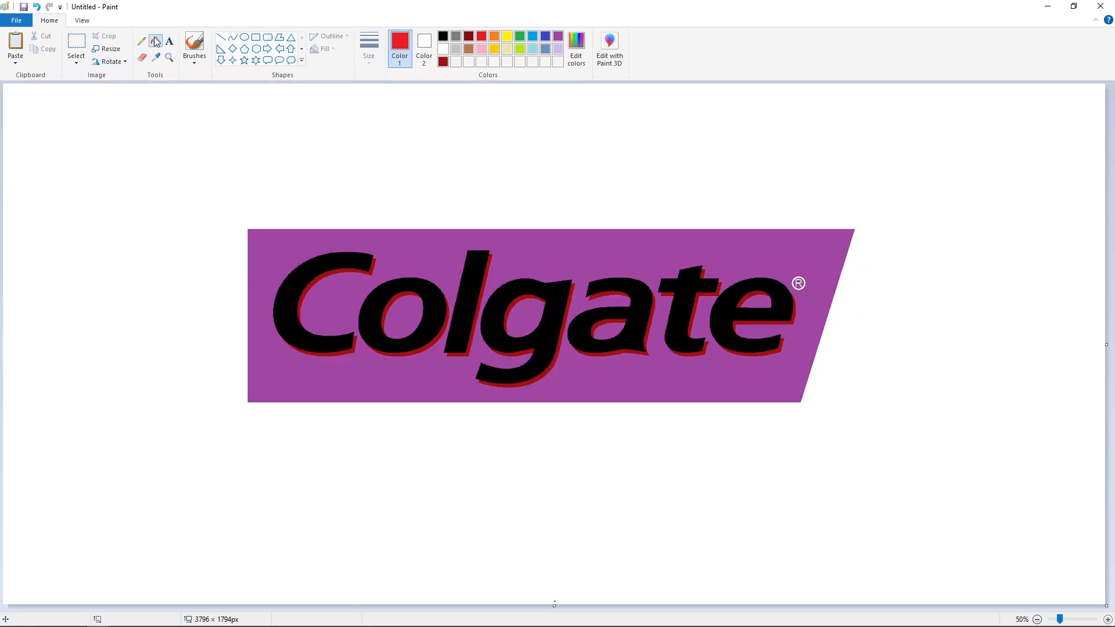
pyautogui.click(614, 331)
pyautogui.click(756, 300)
pyautogui.click(525, 316)
pyautogui.click(405, 316)
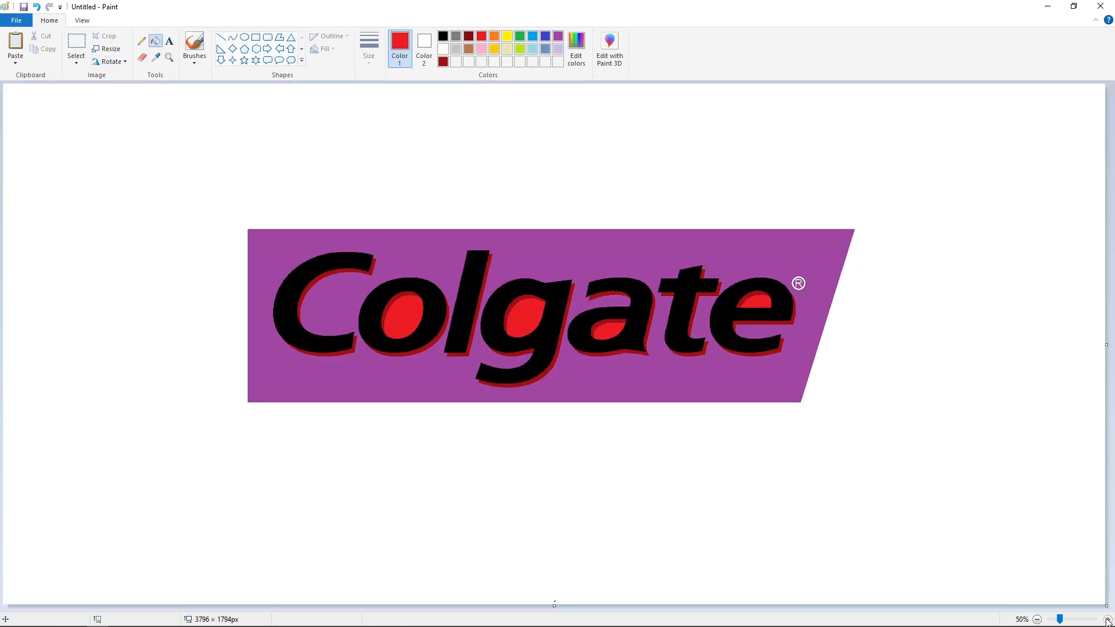
# - Fill the inside of the registered-trademark circle and the purple banner background with red
pyautogui.click(1107, 620)
pyautogui.click(1108, 619)
pyautogui.moveTo(266, 608); pyautogui.dragTo(943, 608)
pyautogui.click(444, 376)
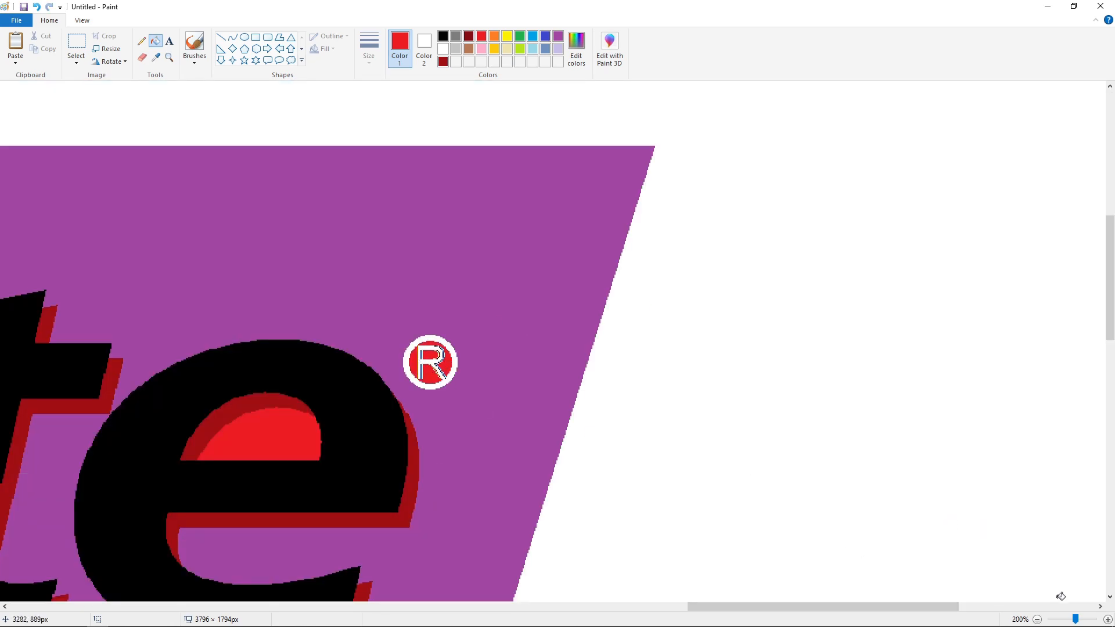
pyautogui.click(1037, 619)
pyautogui.click(1037, 619)
pyautogui.click(562, 227)
# - Fill all the black letters of the Colgate wordmark with white
pyautogui.click(443, 48)
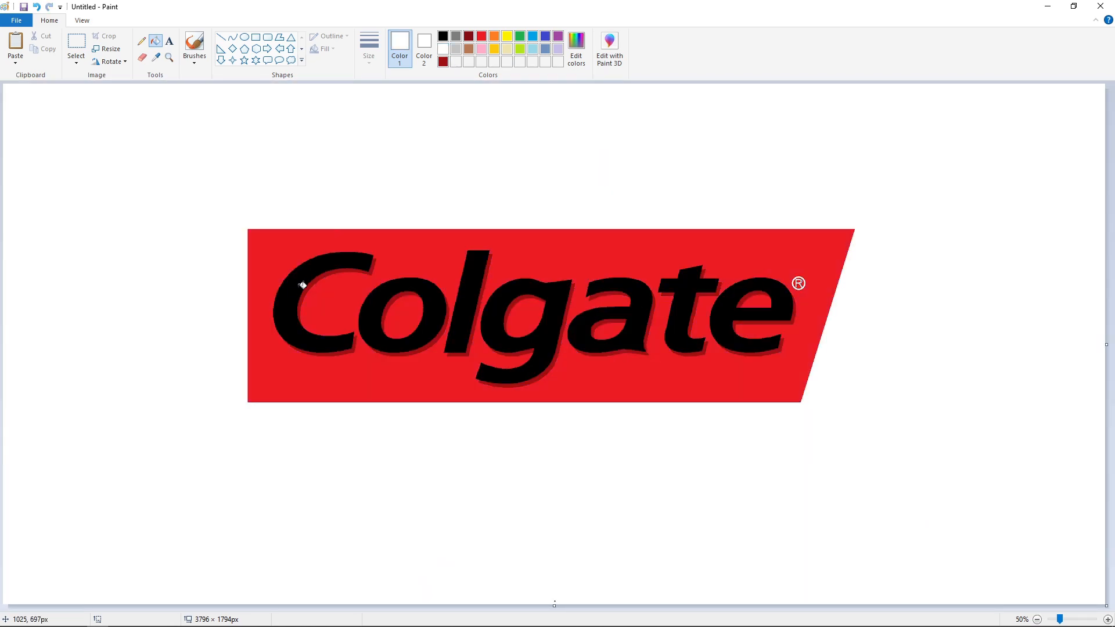
pyautogui.click(293, 292)
pyautogui.click(374, 320)
pyautogui.click(464, 317)
pyautogui.click(570, 330)
pyautogui.click(575, 331)
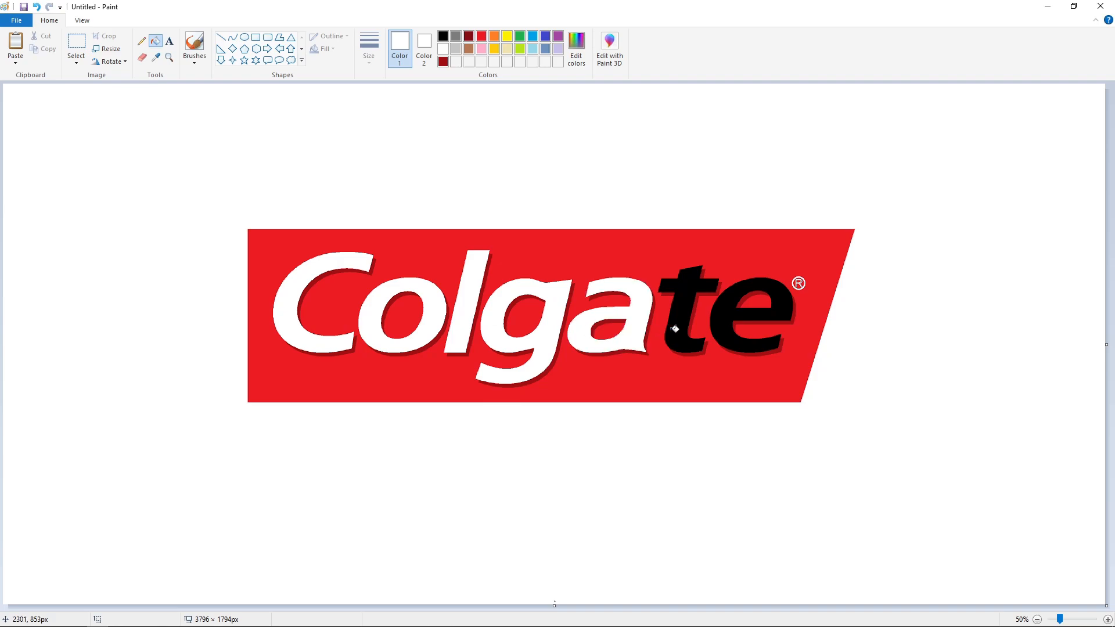
pyautogui.click(674, 323)
pyautogui.click(729, 327)
# - Create a slightly darker shade of the custom dark red by lowering its luminosity
pyautogui.click(443, 61)
pyautogui.click(576, 47)
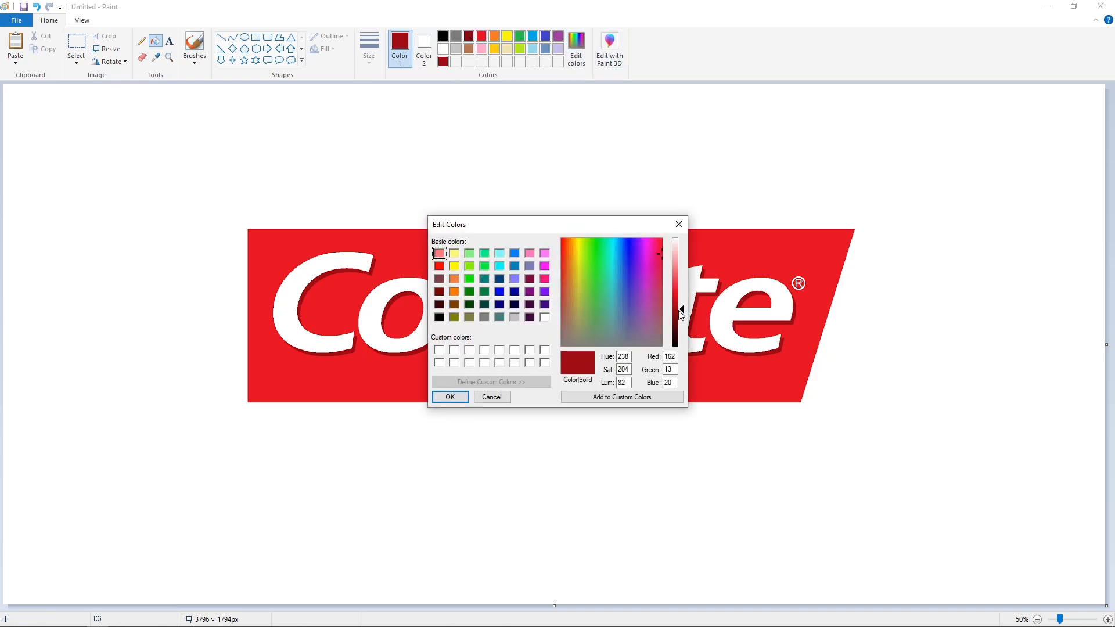
pyautogui.click(451, 400)
# - Recolour the shadows of the Colgate letters with the darker red, working across the wordmark
pyautogui.click(1107, 620)
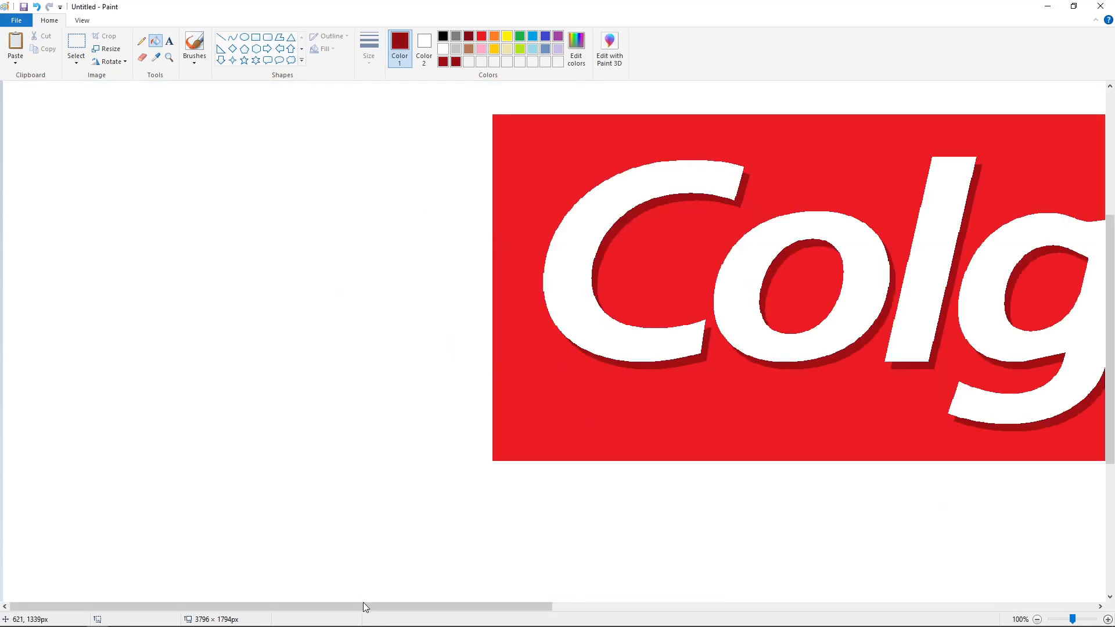
pyautogui.moveTo(364, 605); pyautogui.dragTo(490, 605)
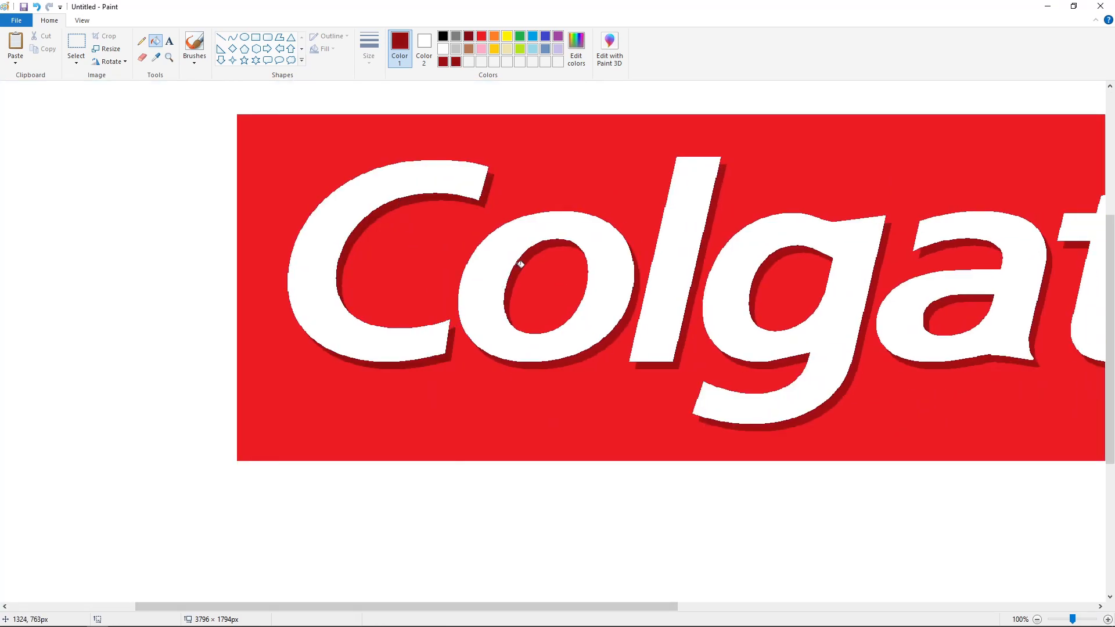
pyautogui.moveTo(545, 606); pyautogui.dragTo(740, 606)
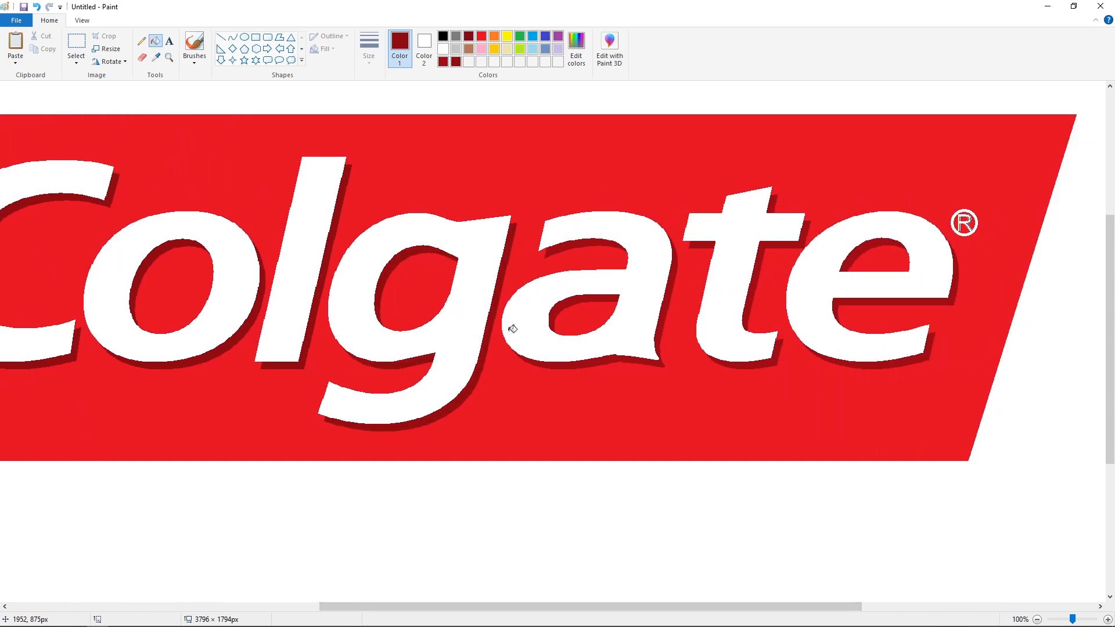